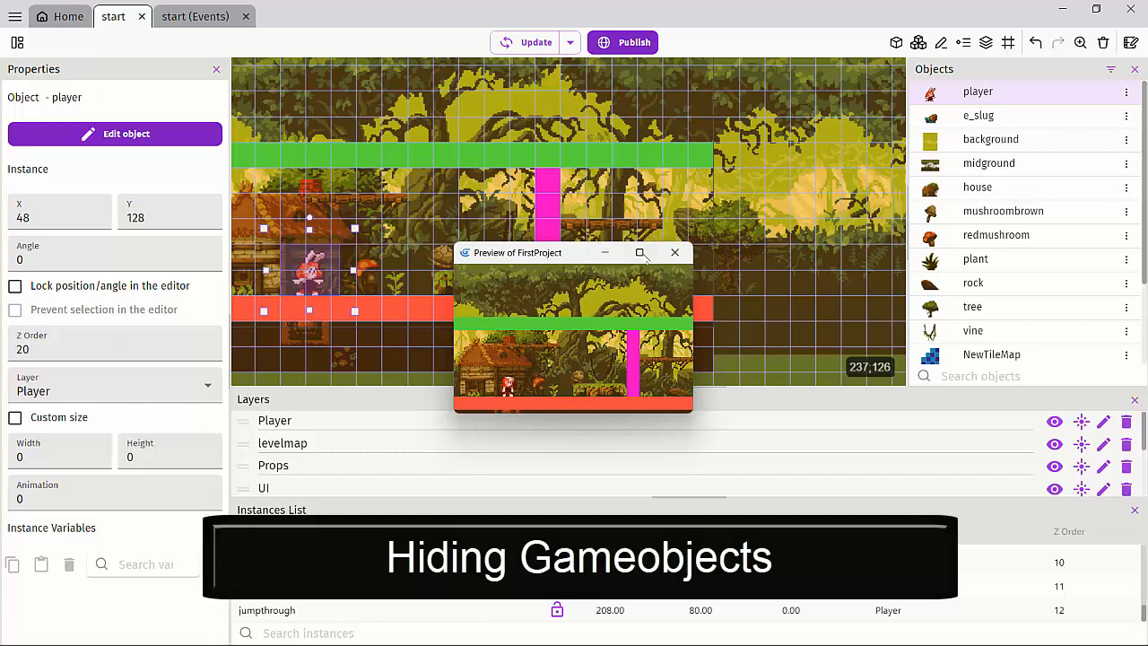
Step: Maximize the game preview and test the player jumping up through the green platform, passing the magenta pillar and dropping back down
left_click(640, 252)
key("space")
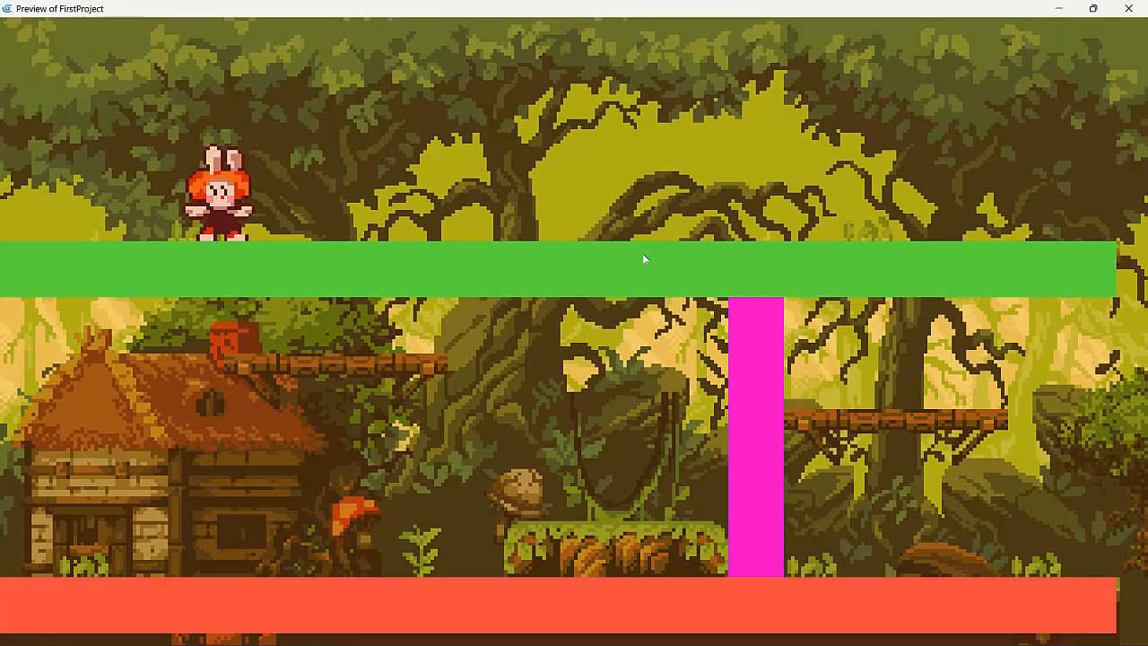
key("Right")
key("Down")
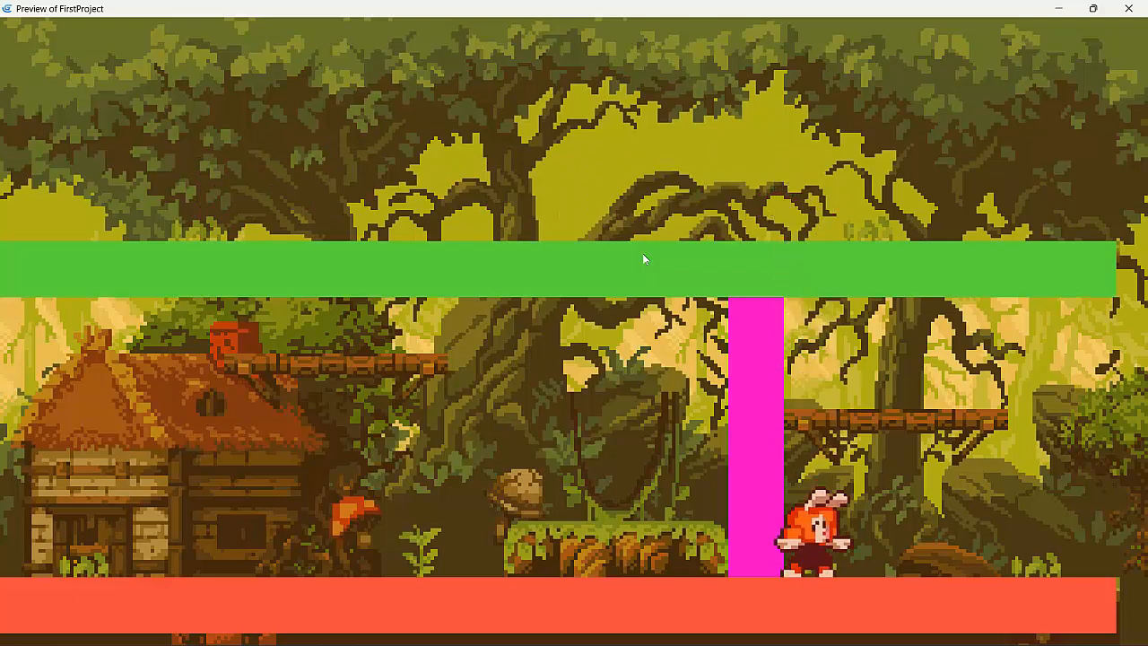
key("Left")
key("space")
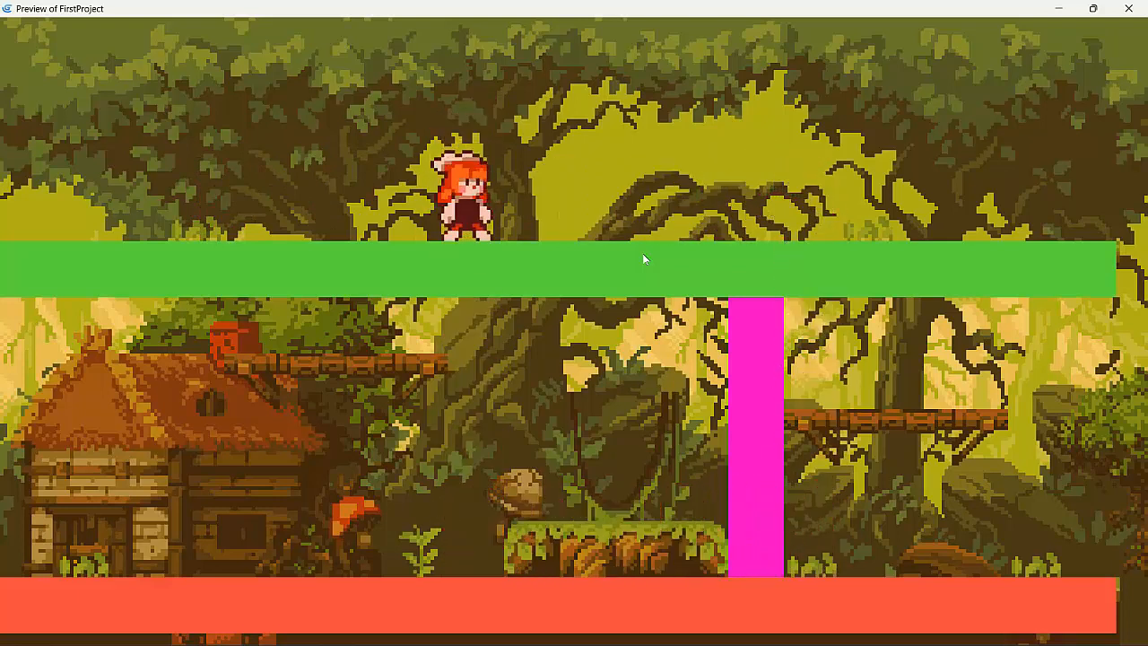
key("Down")
key("space")
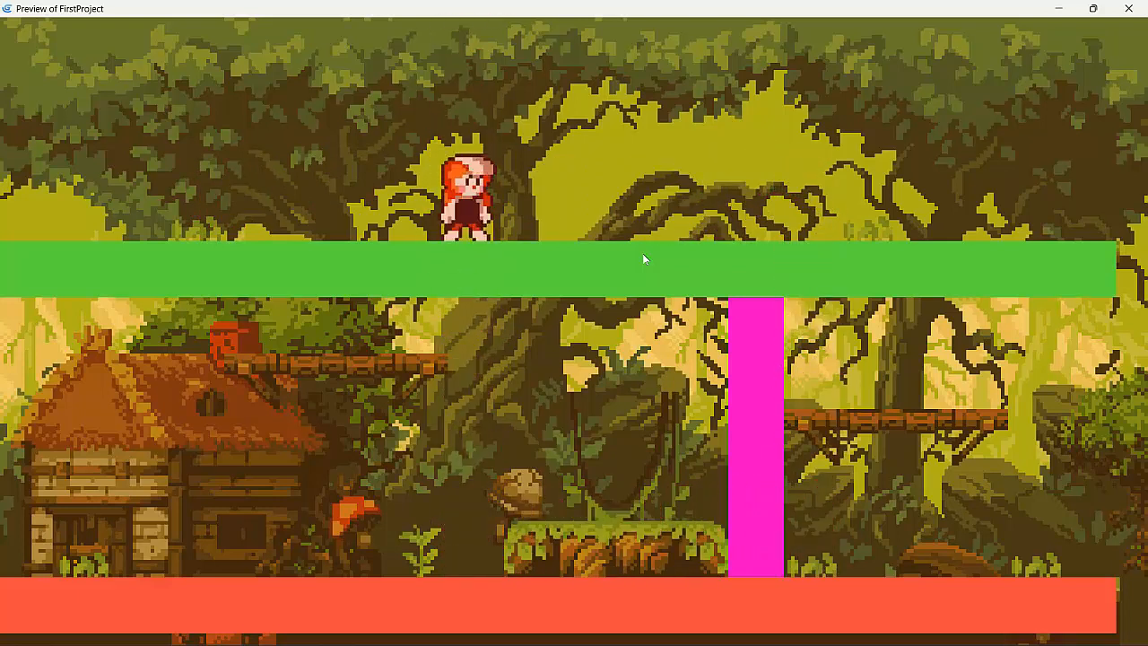
key("space")
key("Down")
key("Left")
key("Left")
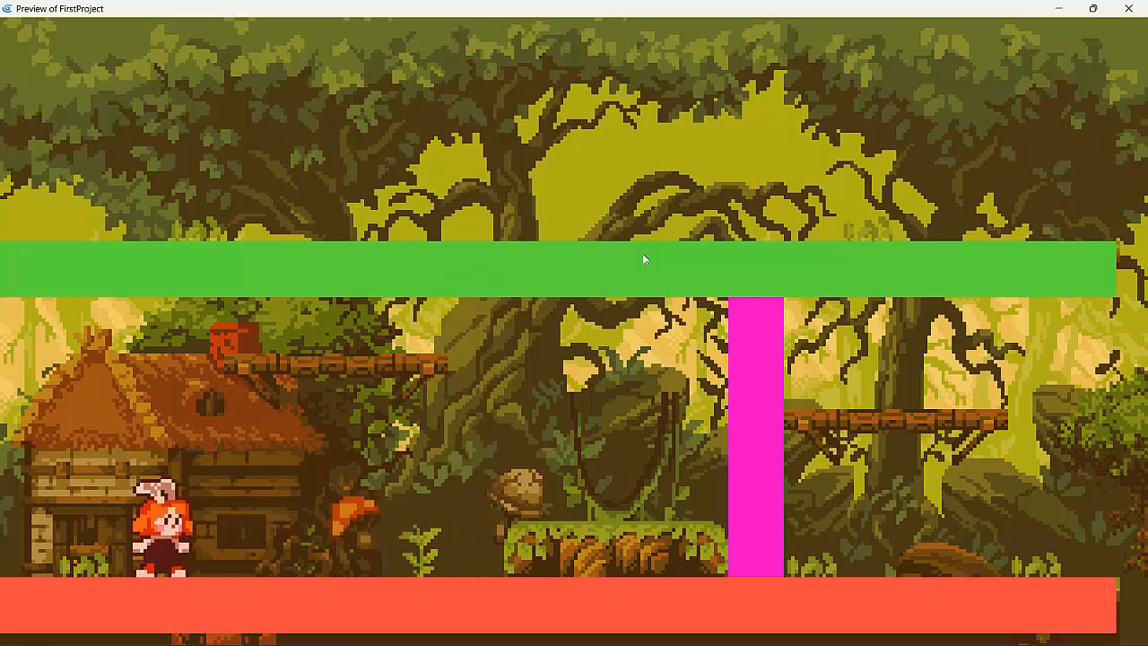
Step: Test running the player back and forth on the red ground, then repeatedly jumping onto and dropping through the green platform
key("Right")
key("Left")
key("Right")
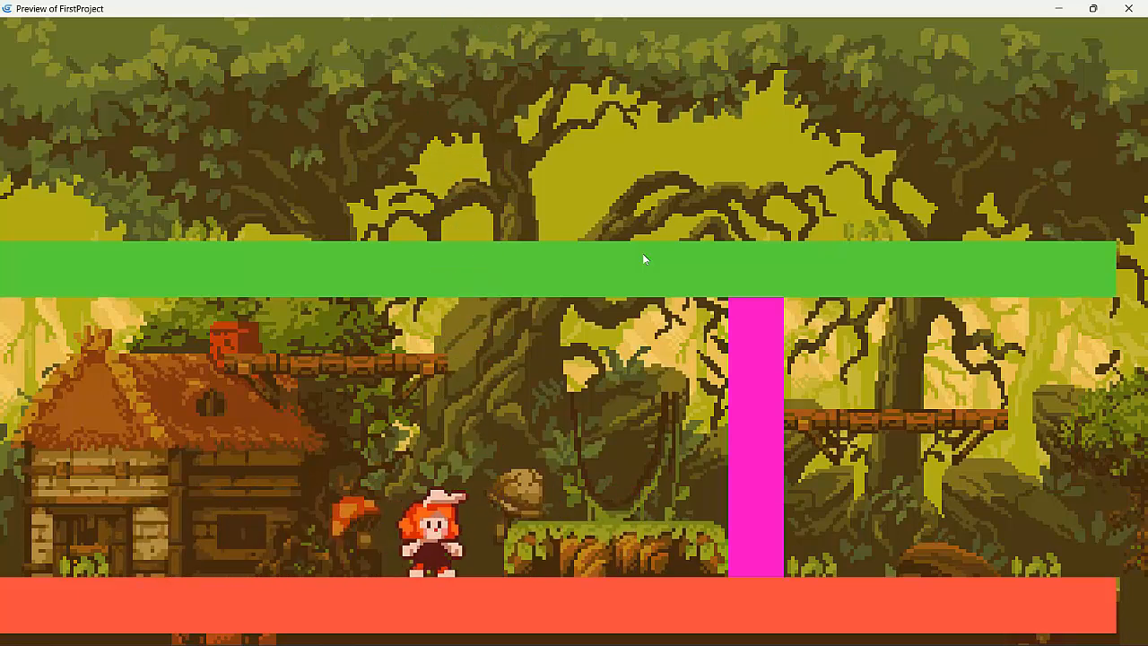
key("Left")
key("Right")
key("Left")
key("Right")
key("space")
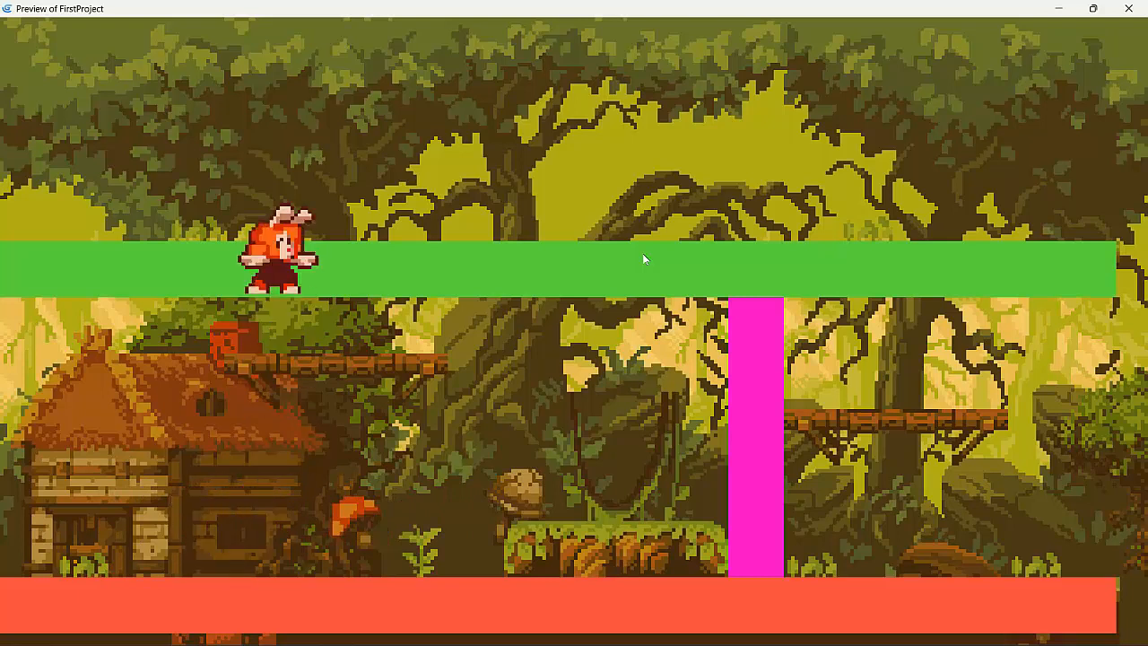
key("Down")
key("space")
key("Down")
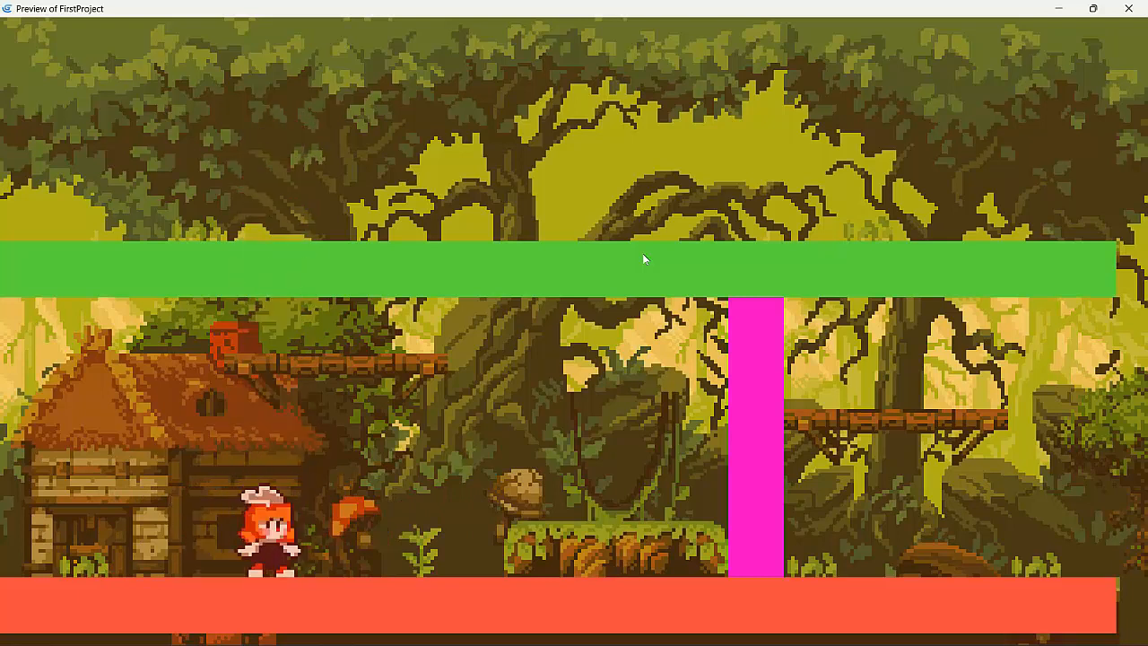
key("space")
key("Down")
key("space")
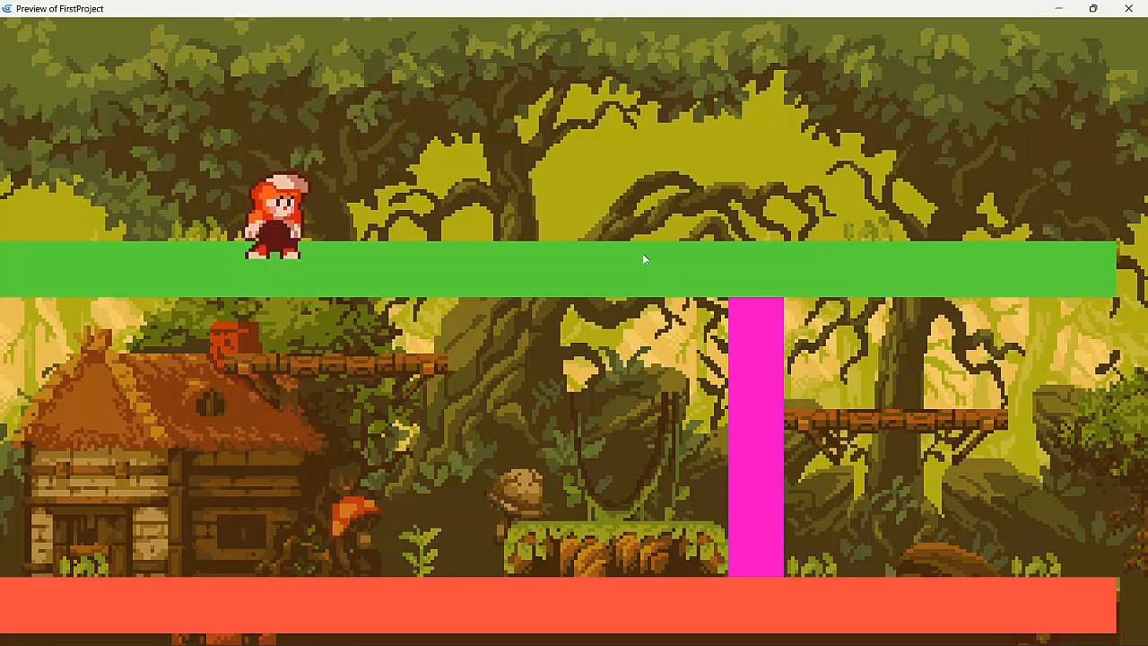
key("Down")
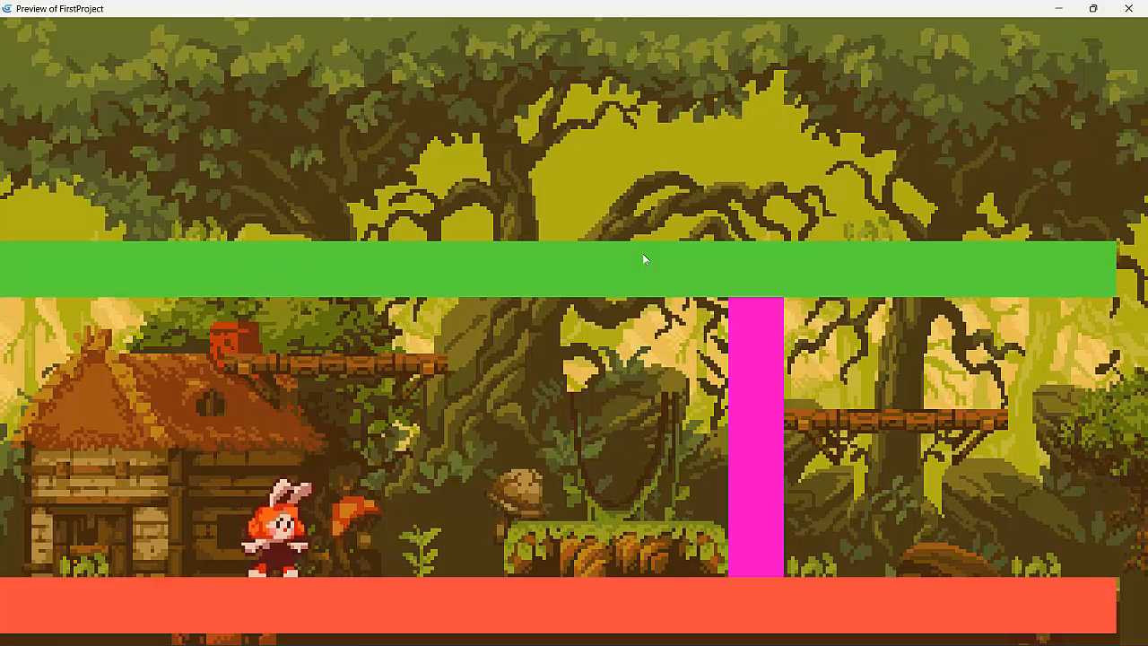
Step: Test the player's movement, jump and drop near the house once more, and close the preview
key("Right")
key("space")
key("Down")
key("Left")
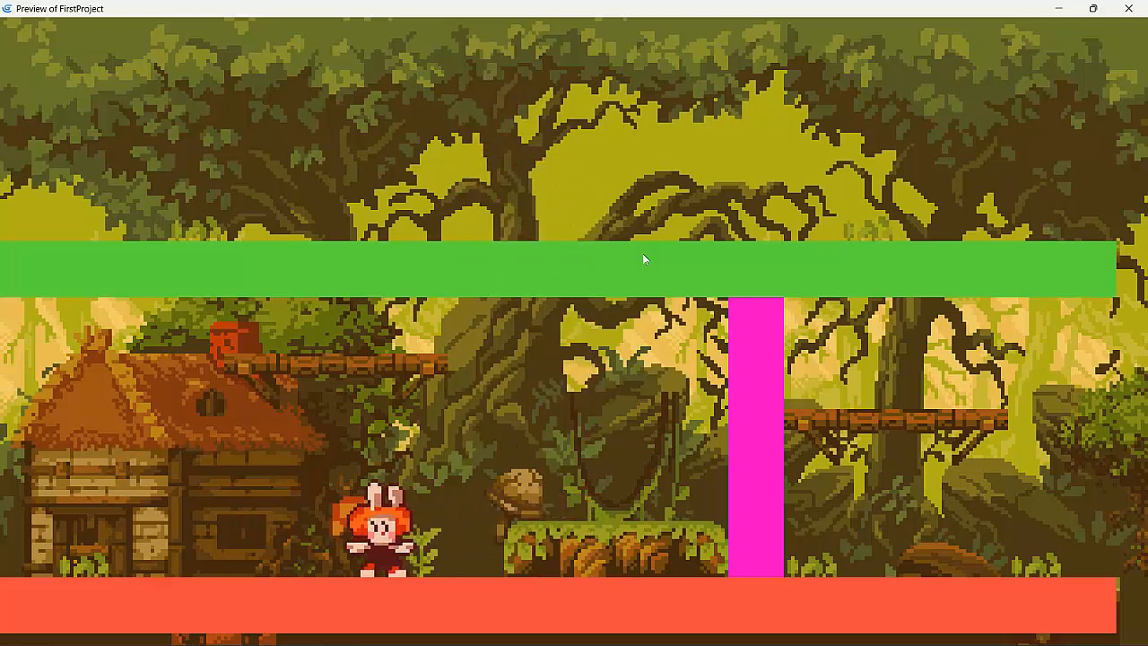
key("Right")
key("Left")
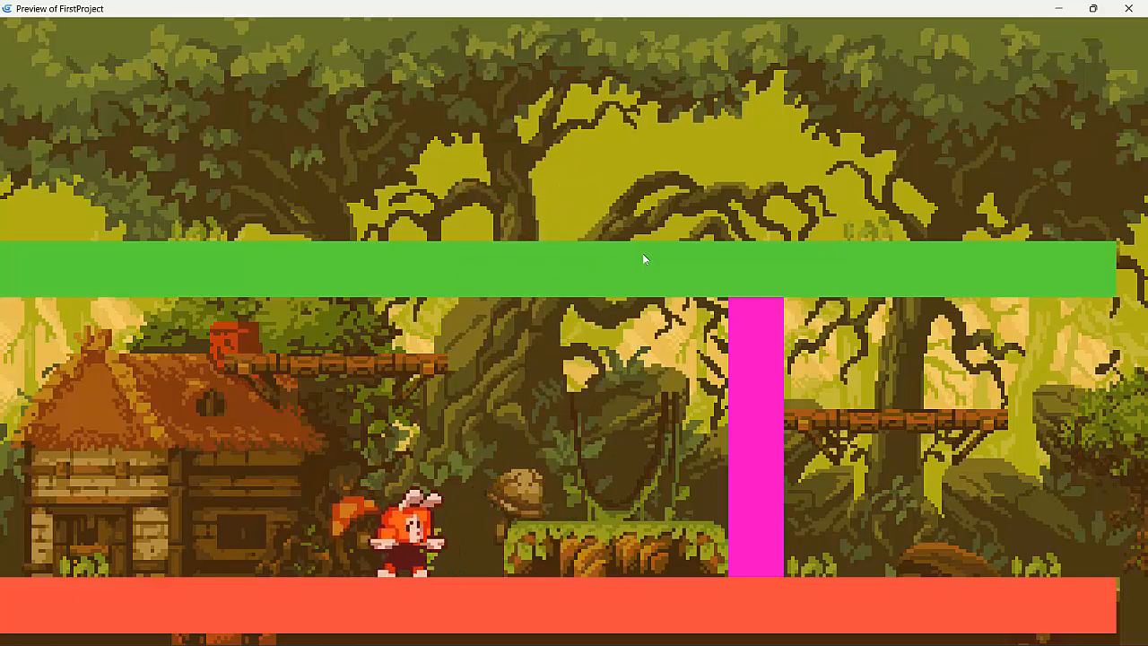
key("Left")
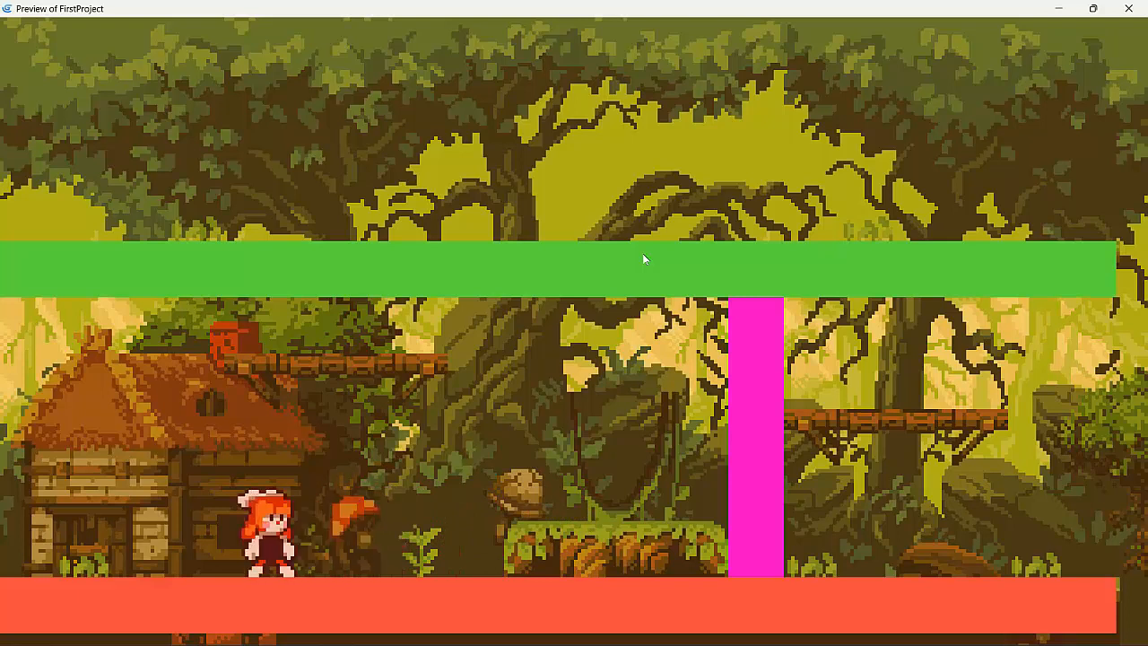
key("Left")
key("space")
key("Right")
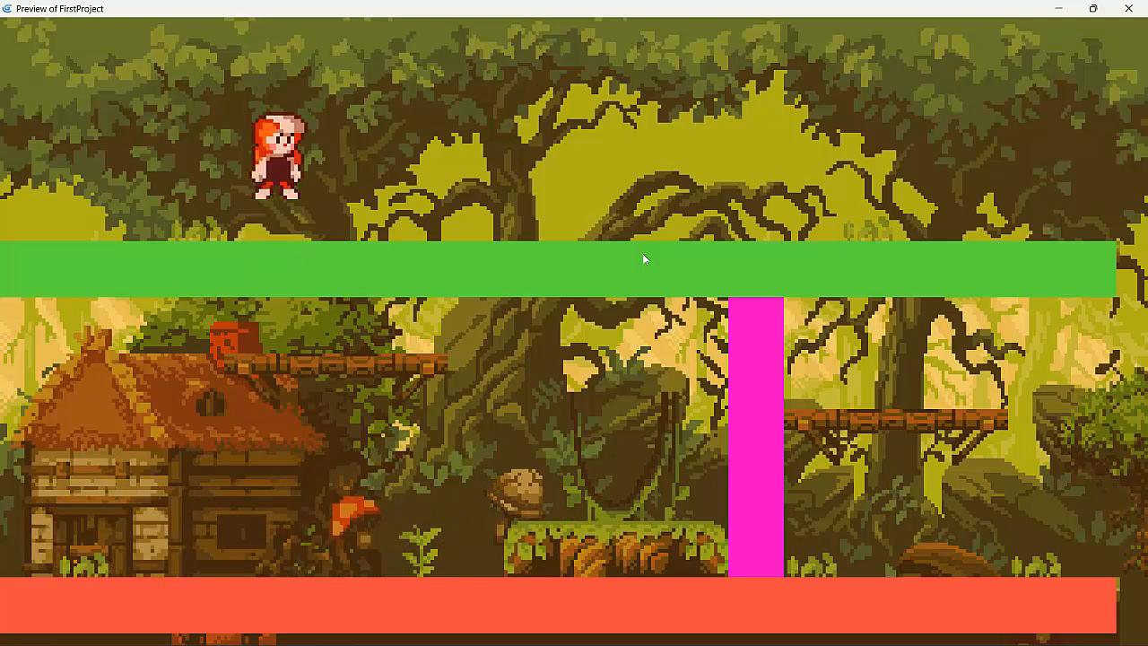
key("Down")
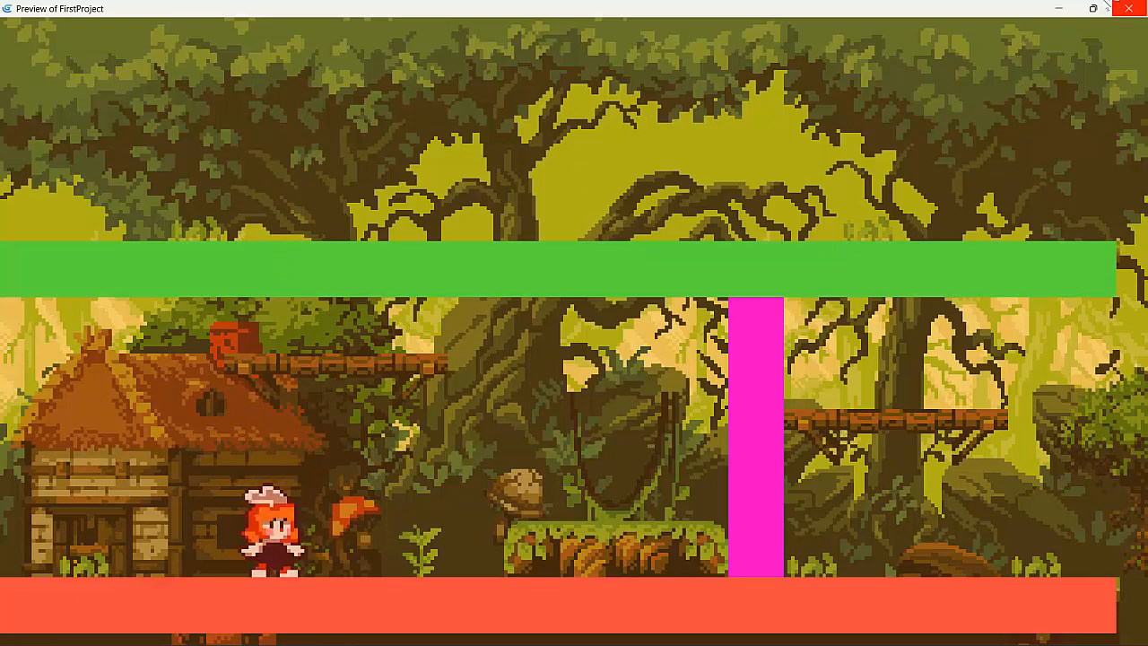
left_click(1127, 9)
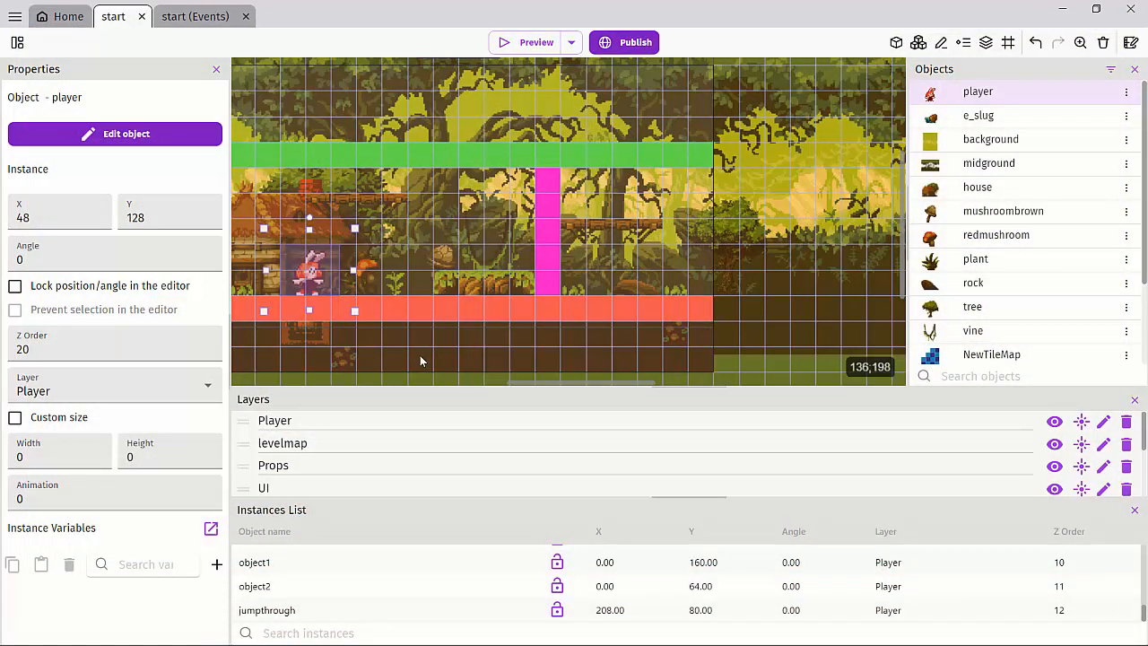
Step: Duplicate the green object2 platform, shorten the copy to a width of 250 and place it at X 64, Y 96
left_click(464, 158)
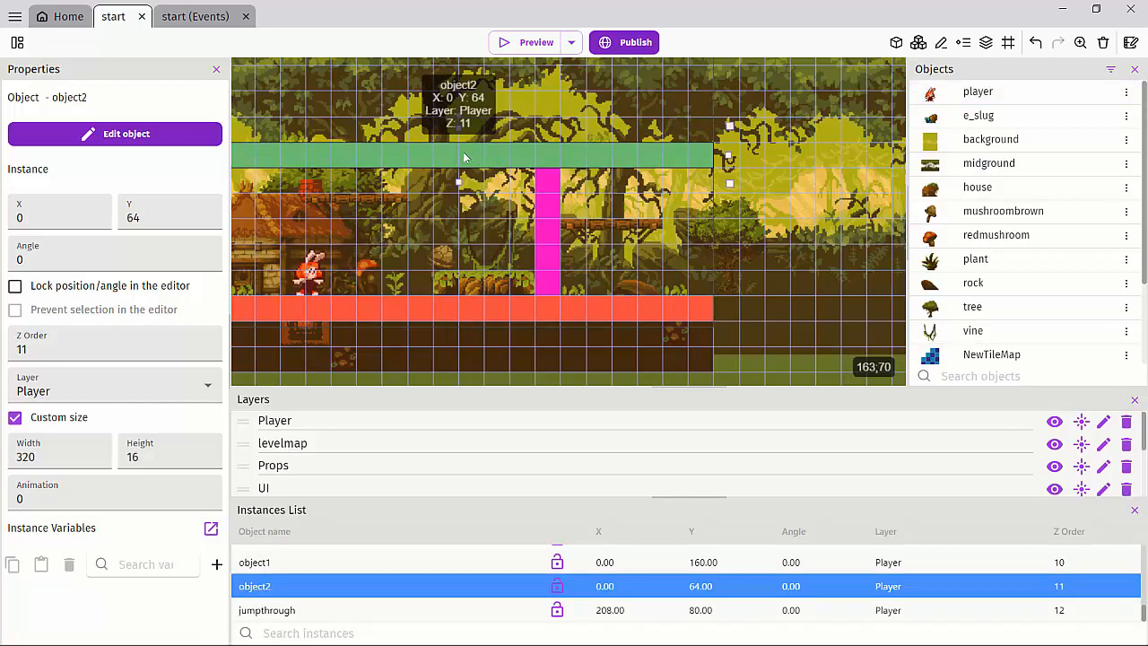
right_click(463, 157)
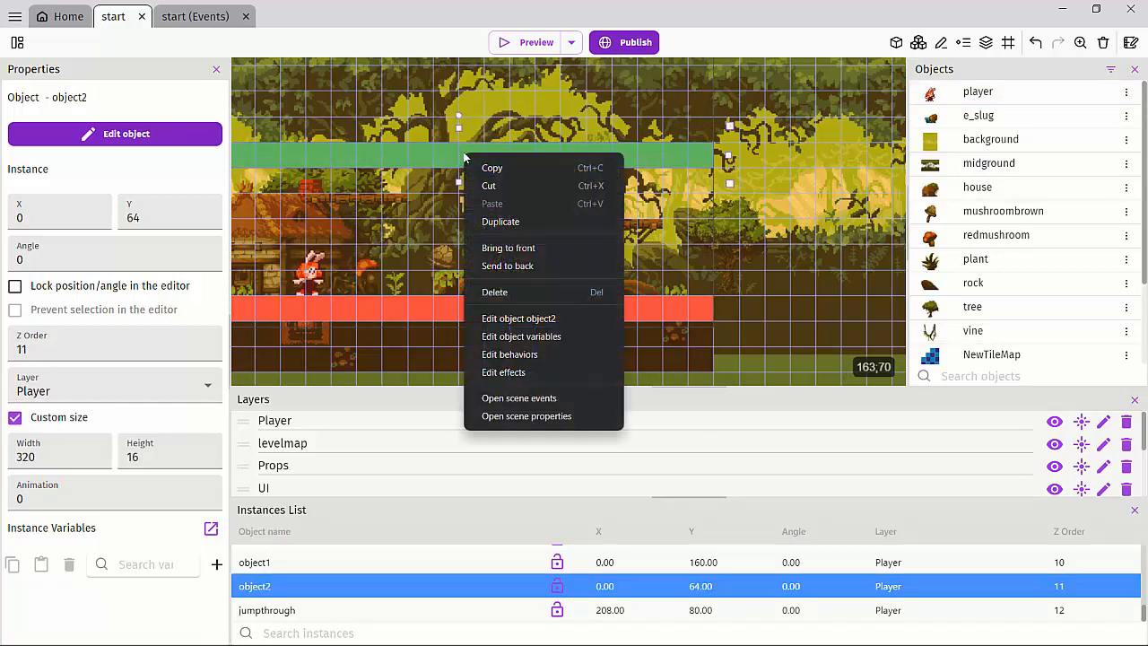
left_click(501, 222)
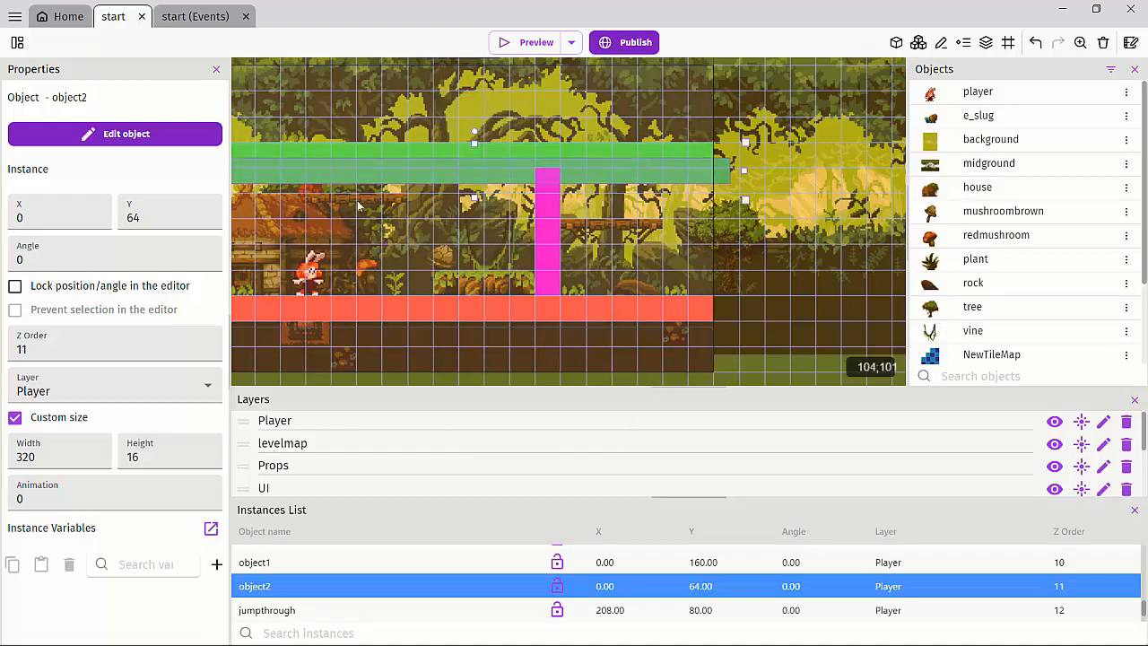
scroll(337, 192, "up", 5)
middle_click_drag(330, 207, 502, 309)
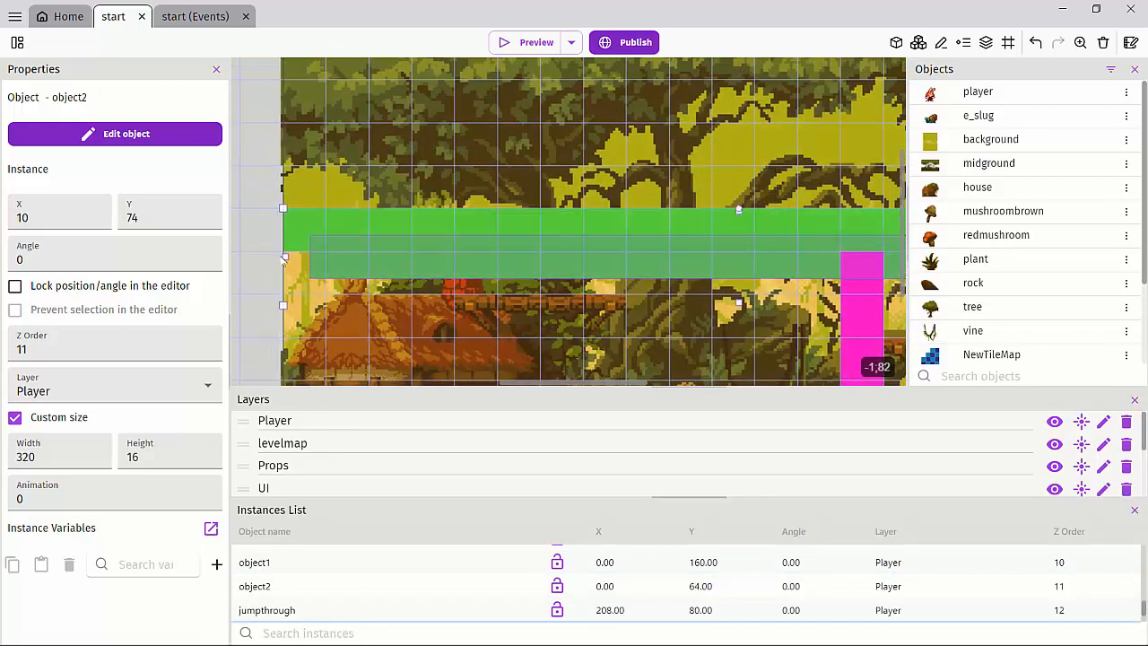
left_click_drag(290, 263, 512, 314)
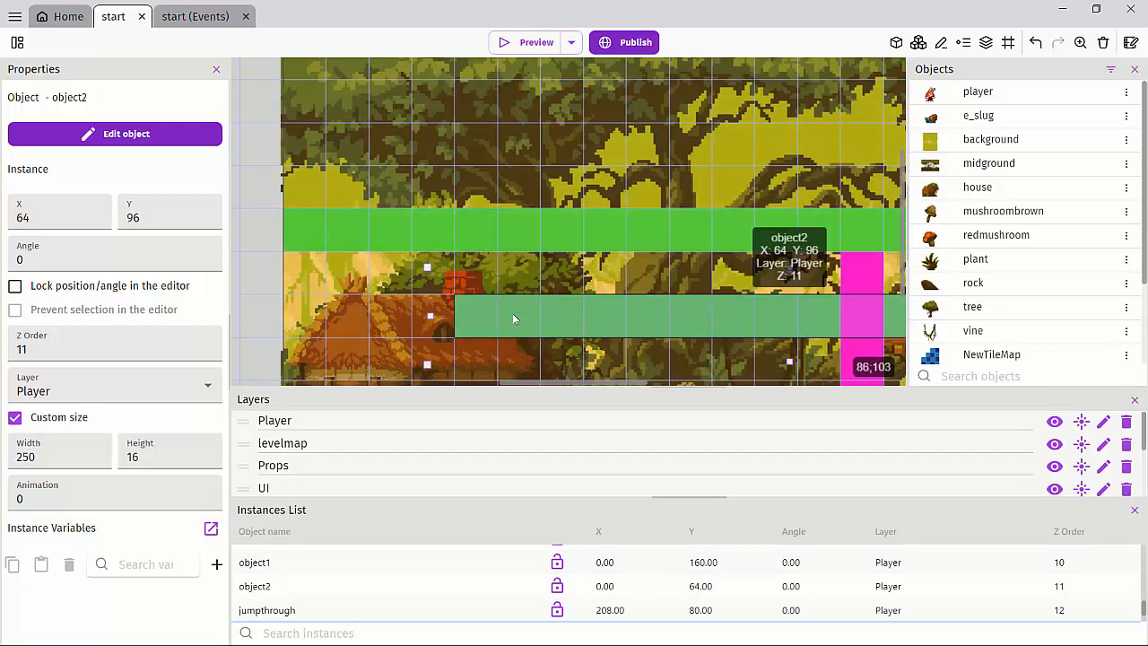
Step: Shorten the duplicated green platform to a width of 64, positioned at X 64, Y 96 over the wooden ledge
scroll(512, 313, "down", 5)
scroll(516, 312, "down", 1)
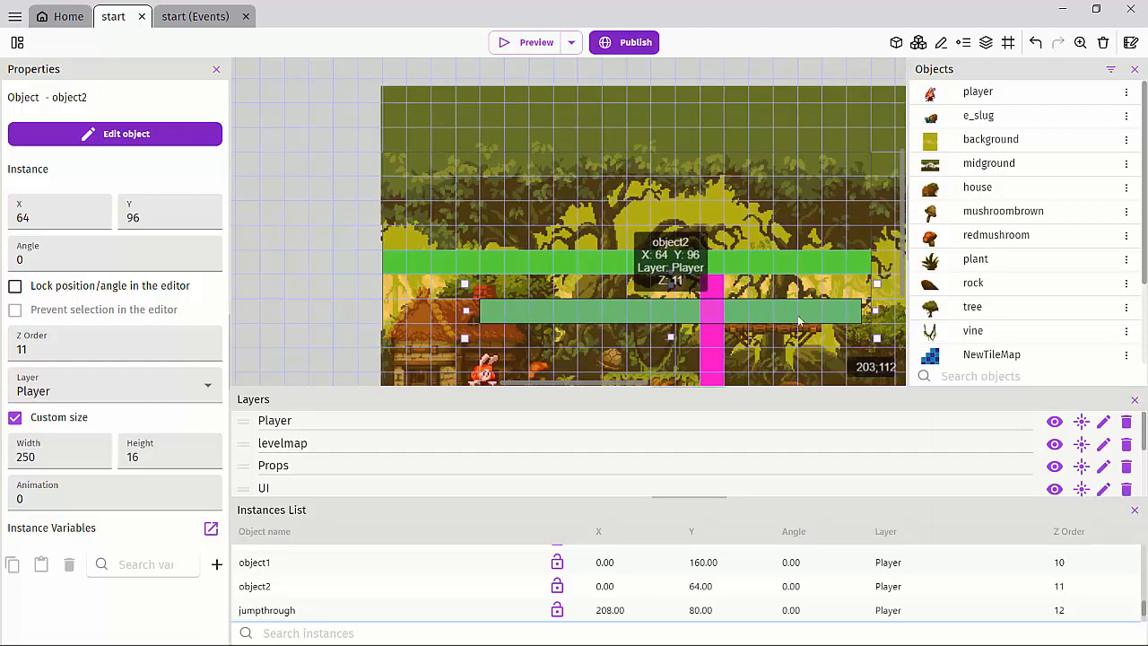
mouse_move(579, 299)
left_mouse_down()
mouse_move(547, 297)
mouse_move(576, 296)
left_mouse_up()
scroll(500, 309, "up", 5)
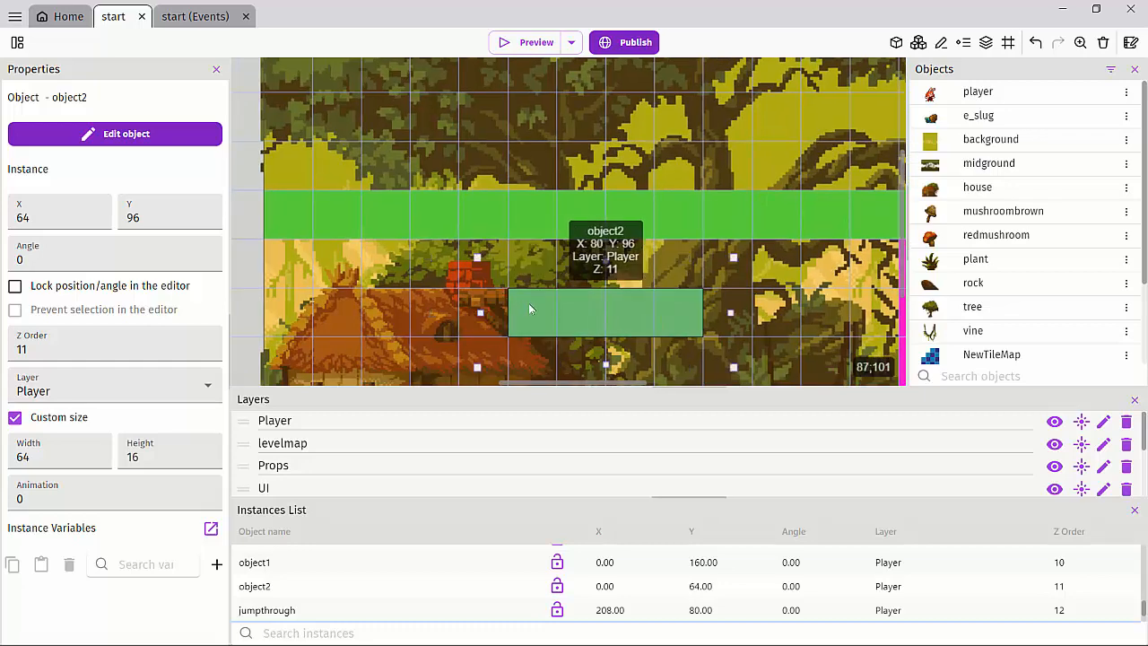
scroll(524, 306, "down", 1)
scroll(529, 310, "down", 3)
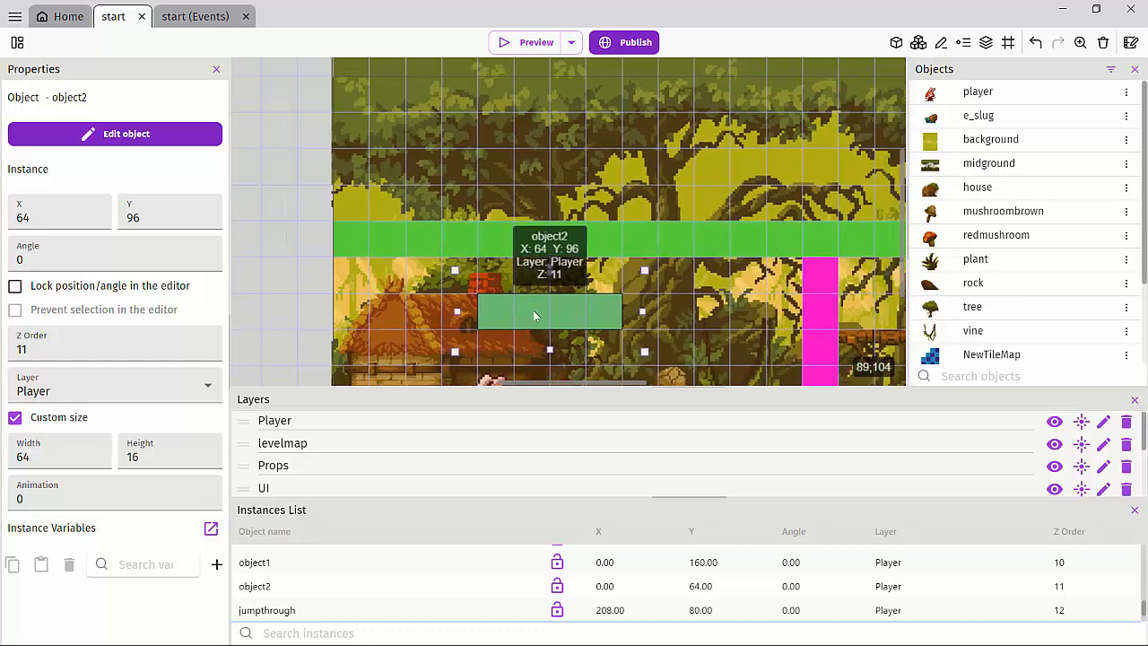
Step: Duplicate the short green platform, place the copy at X 224, Y 112 beside the magenta pillar, and deselect it
right_click(535, 316)
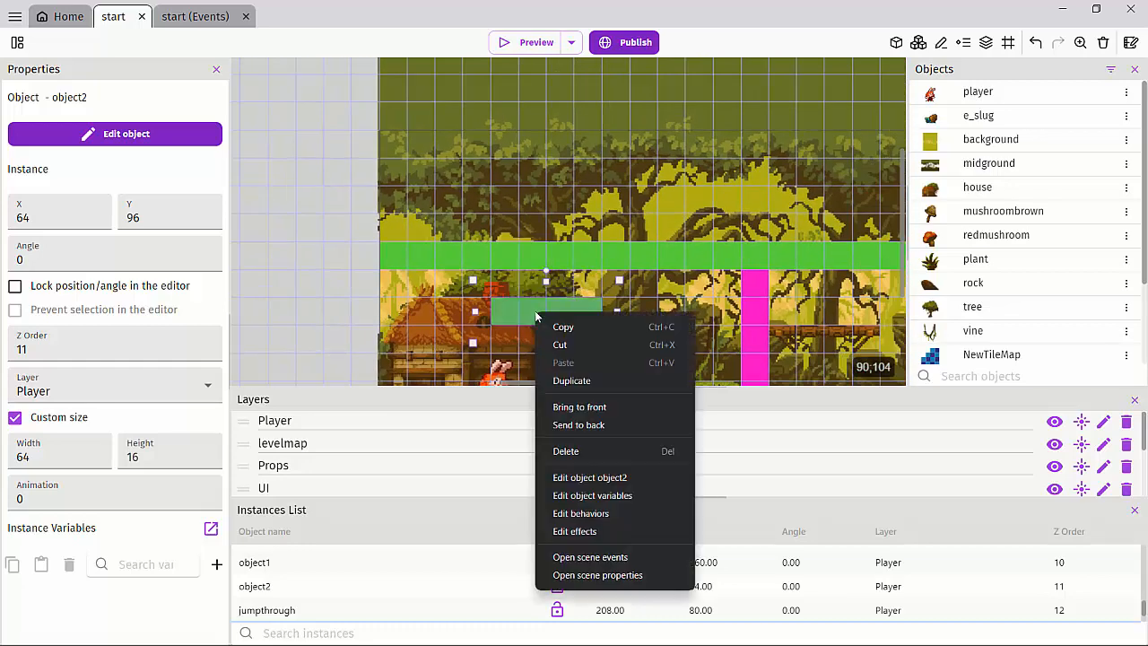
left_click(571, 381)
left_click_drag(610, 338, 824, 328)
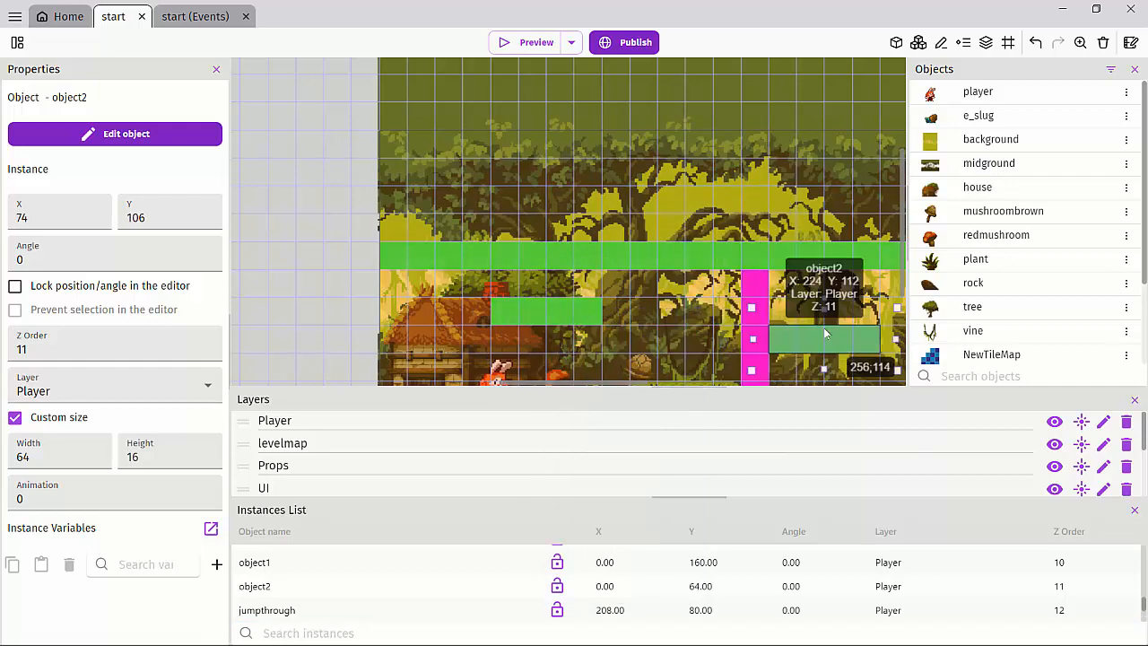
left_click(306, 160)
scroll(344, 254, "down", 3)
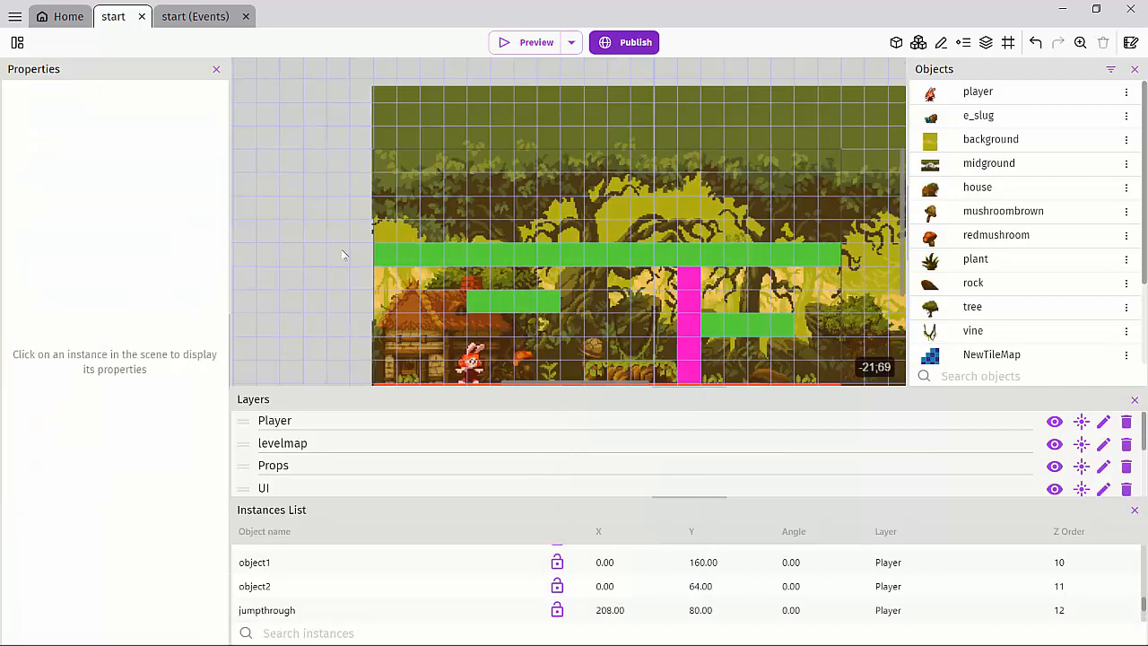
Step: Preview the scene maximized and test the player jumping and dropping around the short green platform near the house
left_click(514, 42)
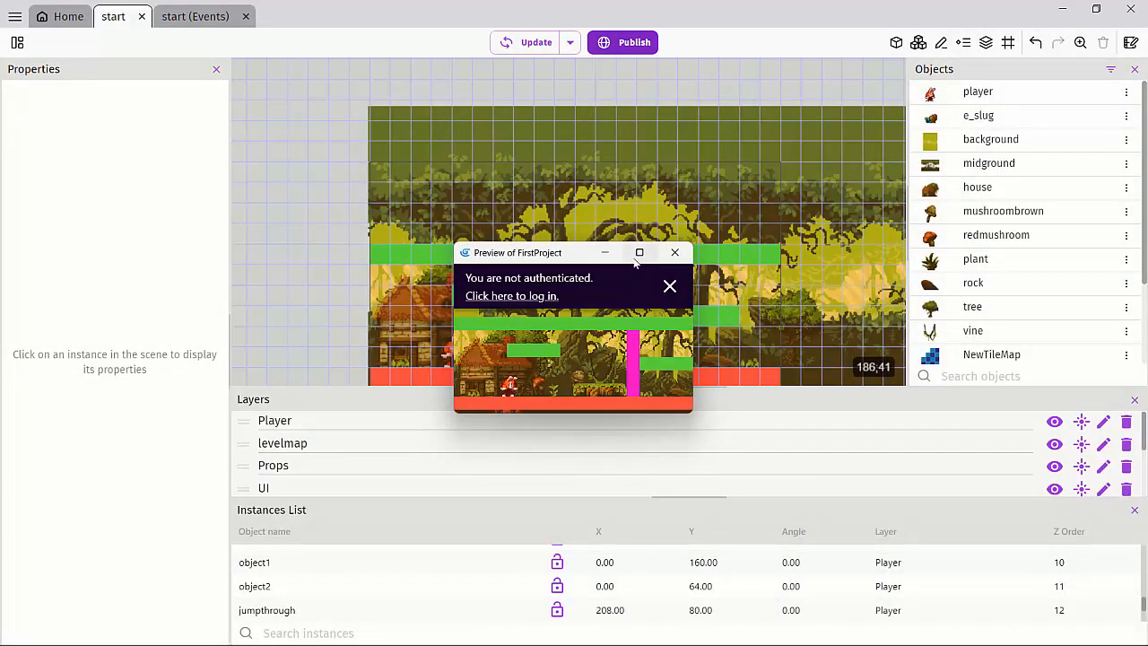
left_click(639, 253)
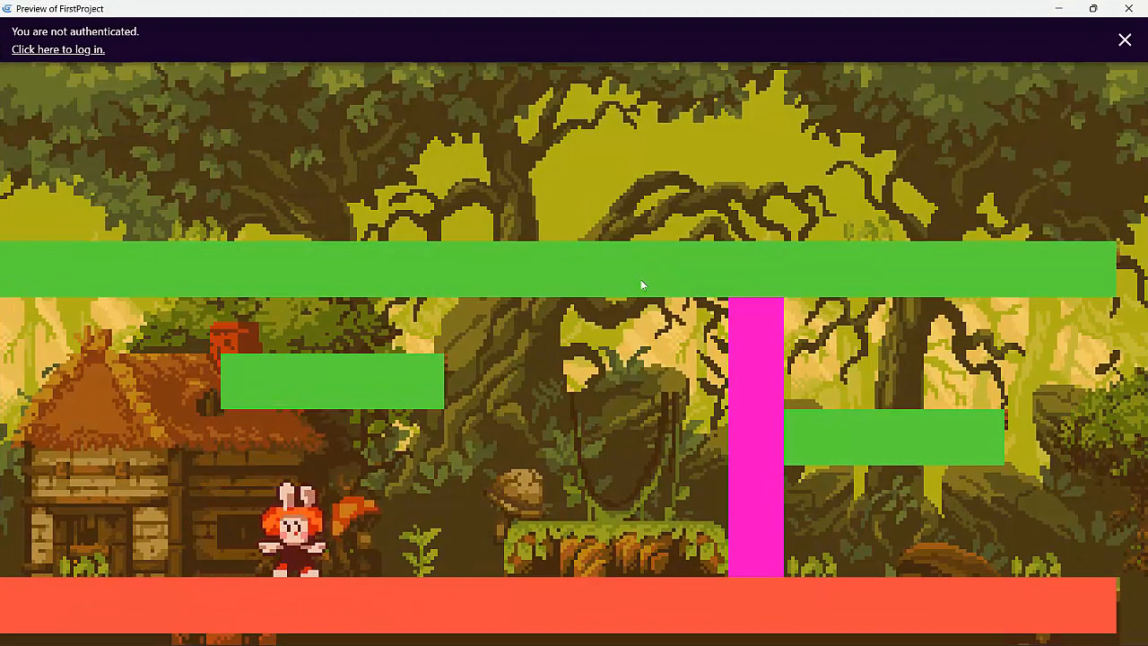
key("Right")
key("Left")
key("Right")
key("space")
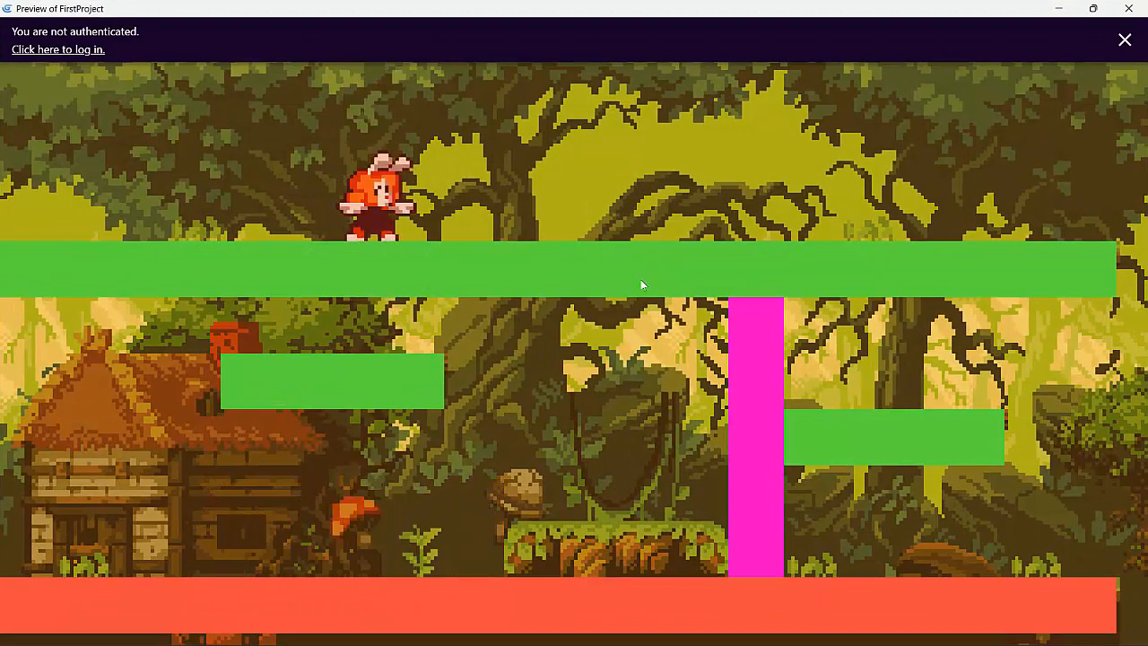
key("Left")
key("Right")
key("Left")
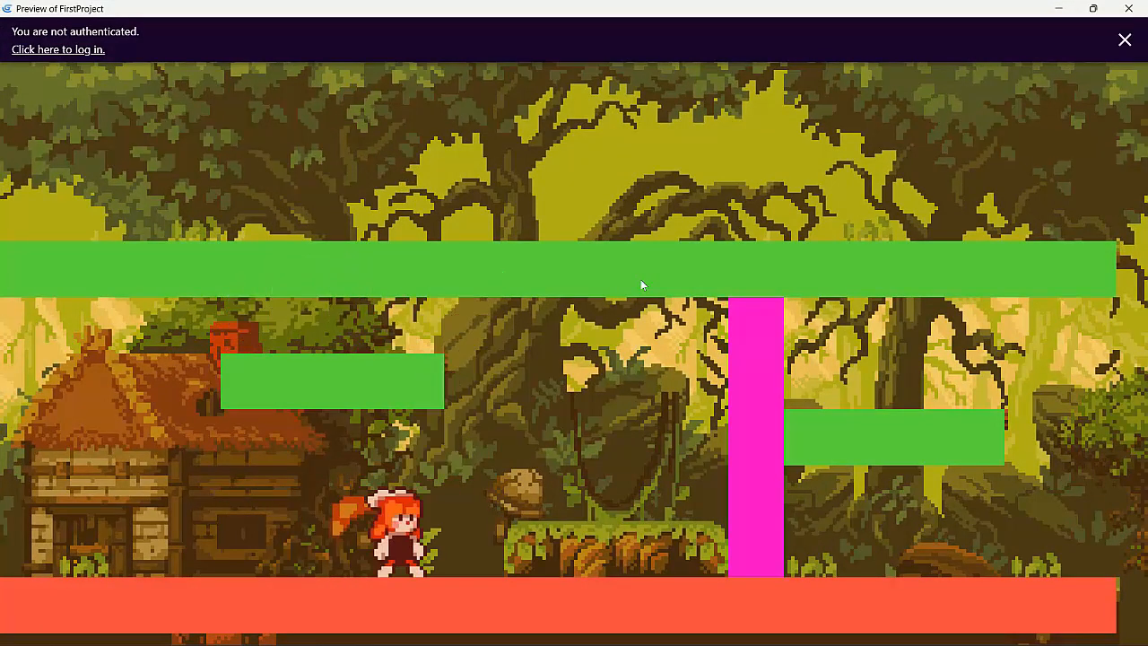
Step: Test jumping and dropping through the short platform beside the magenta pillar, dismiss the login banner and close the preview
key("Right")
key("space")
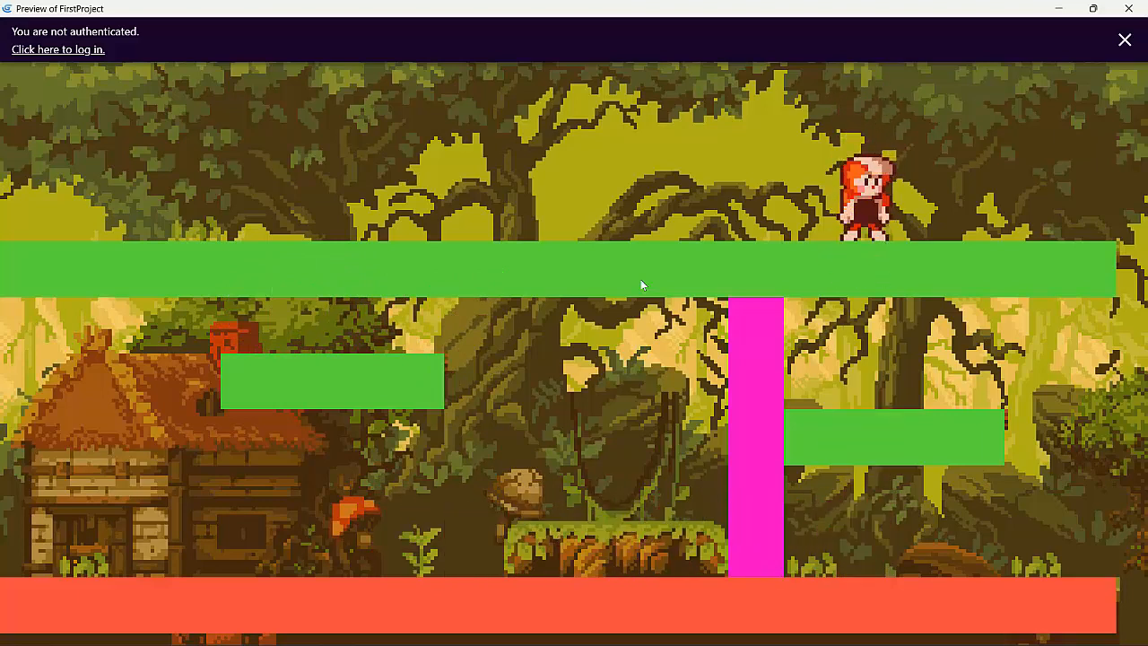
key("Down")
key("Down")
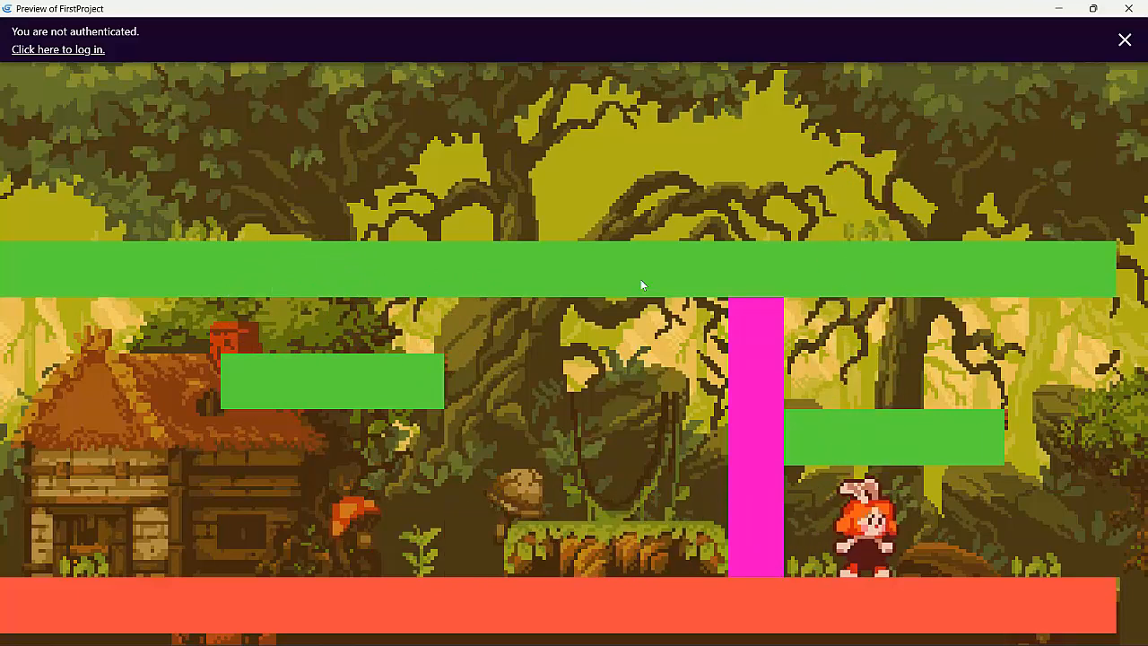
left_click(1125, 39)
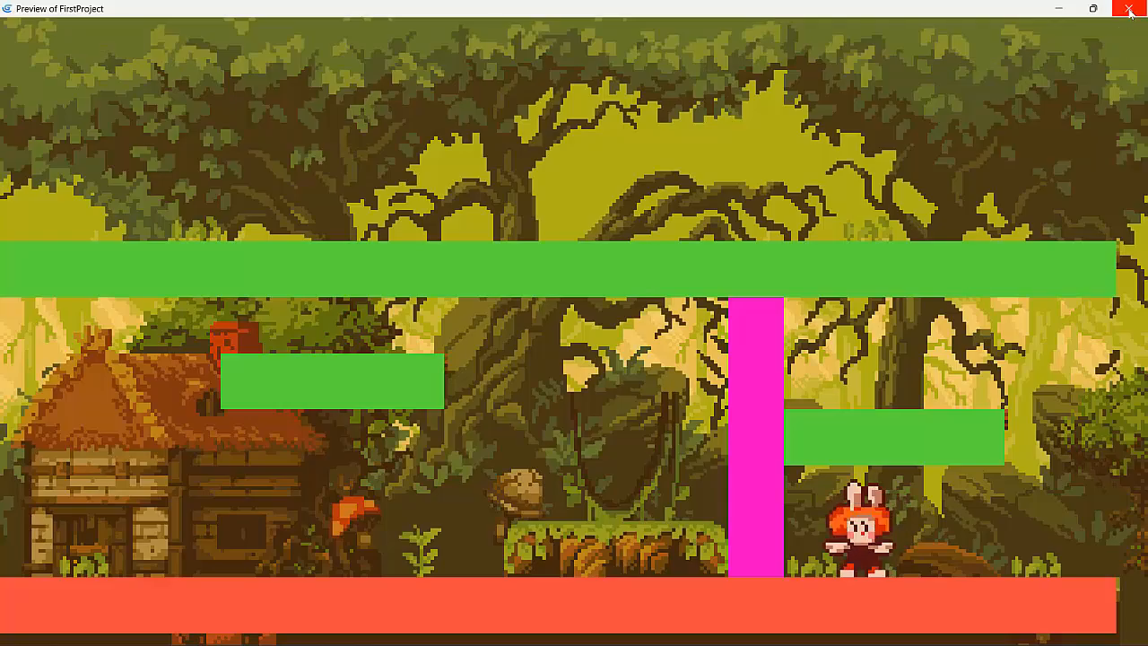
left_click(1129, 9)
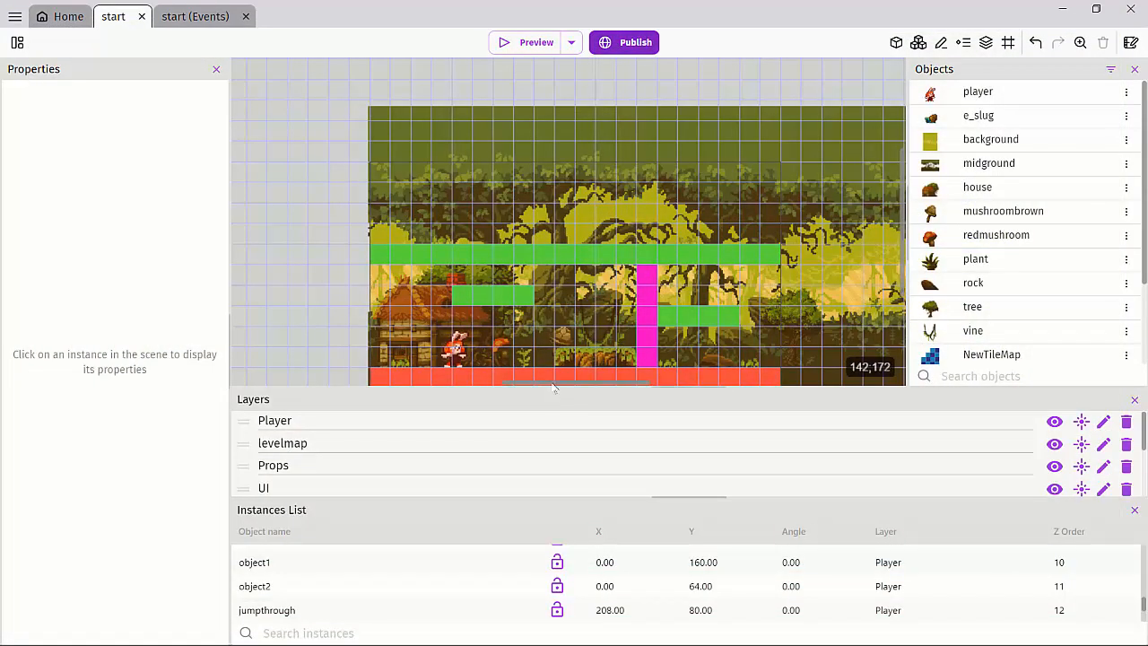
Step: Enlarge the scene view slightly and create a new object group named Hide
left_click_drag(551, 396, 548, 417)
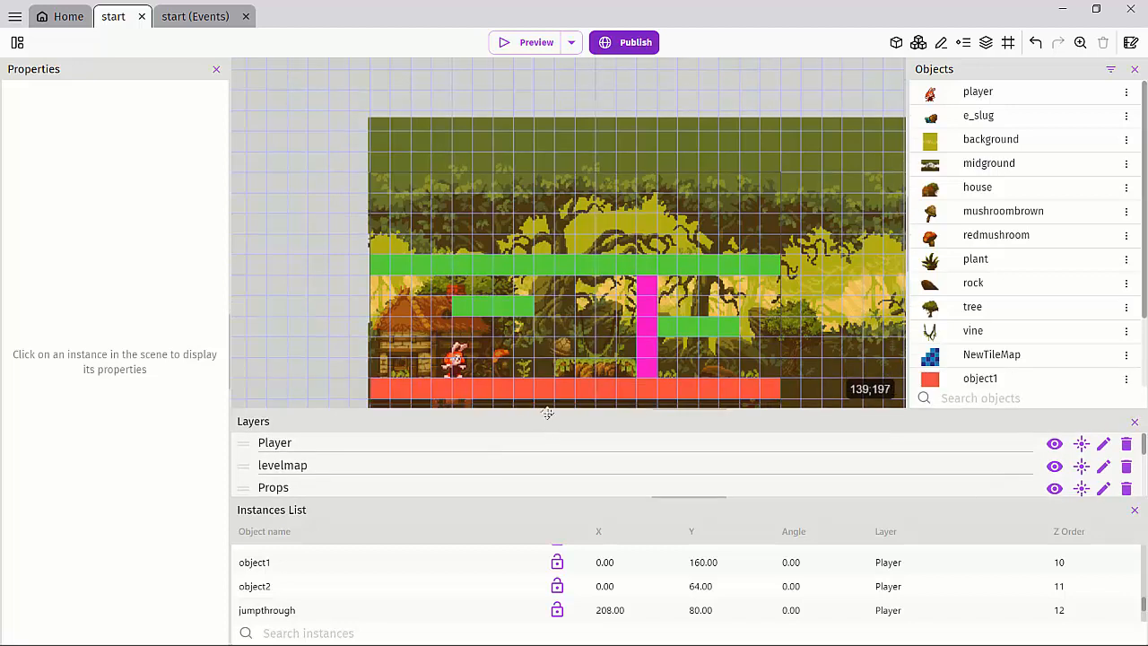
left_click(919, 42)
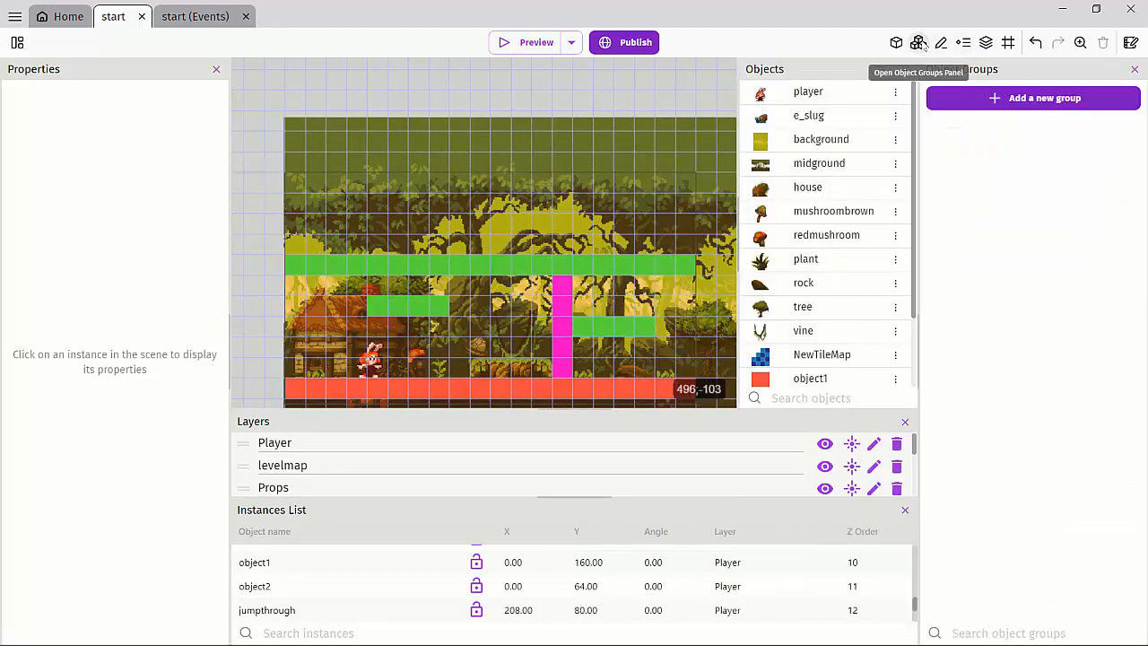
left_click(1001, 99)
left_click_drag(983, 92, 915, 83)
type("Hide")
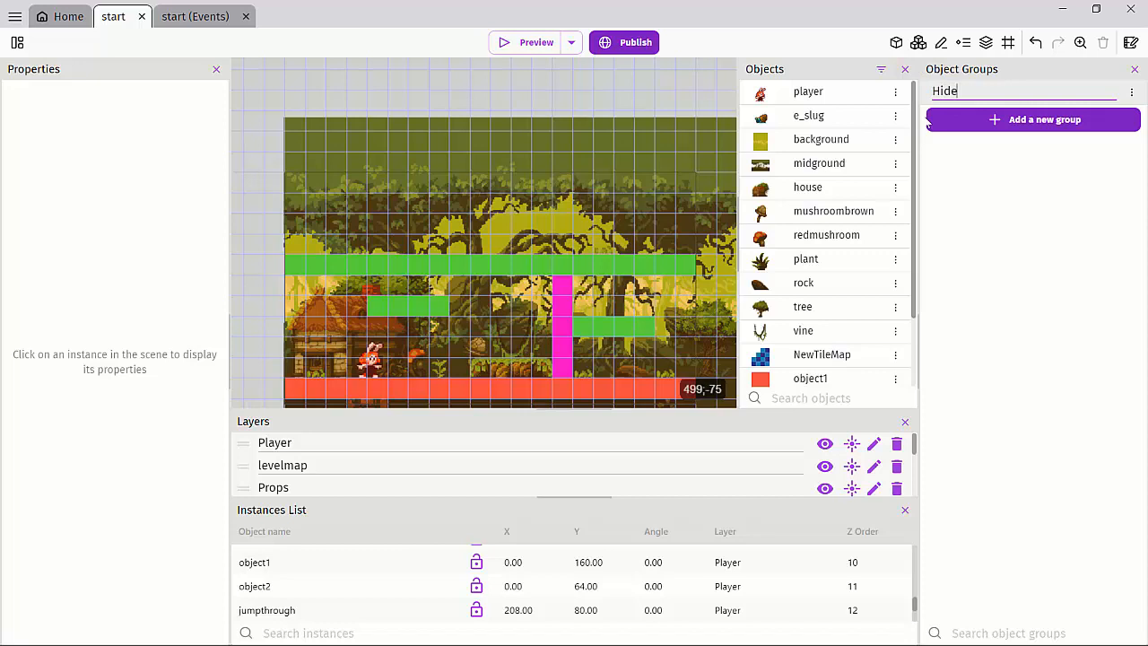
left_click(1062, 212)
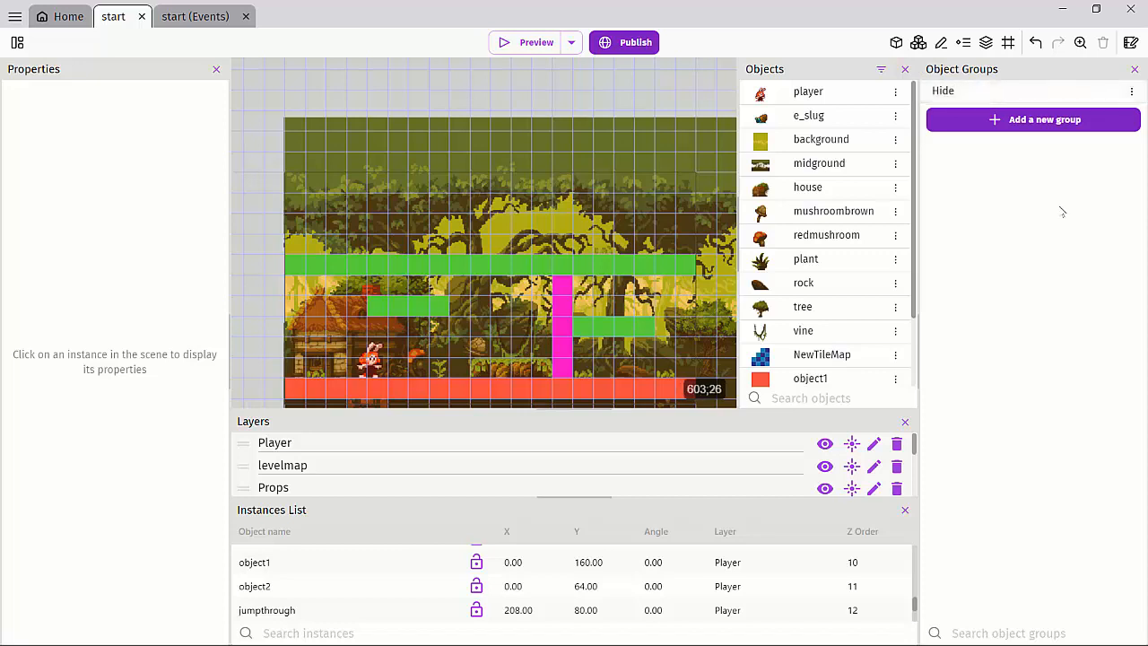
Step: Edit the Hide group and add object1 and object2 to it
left_click(1132, 90)
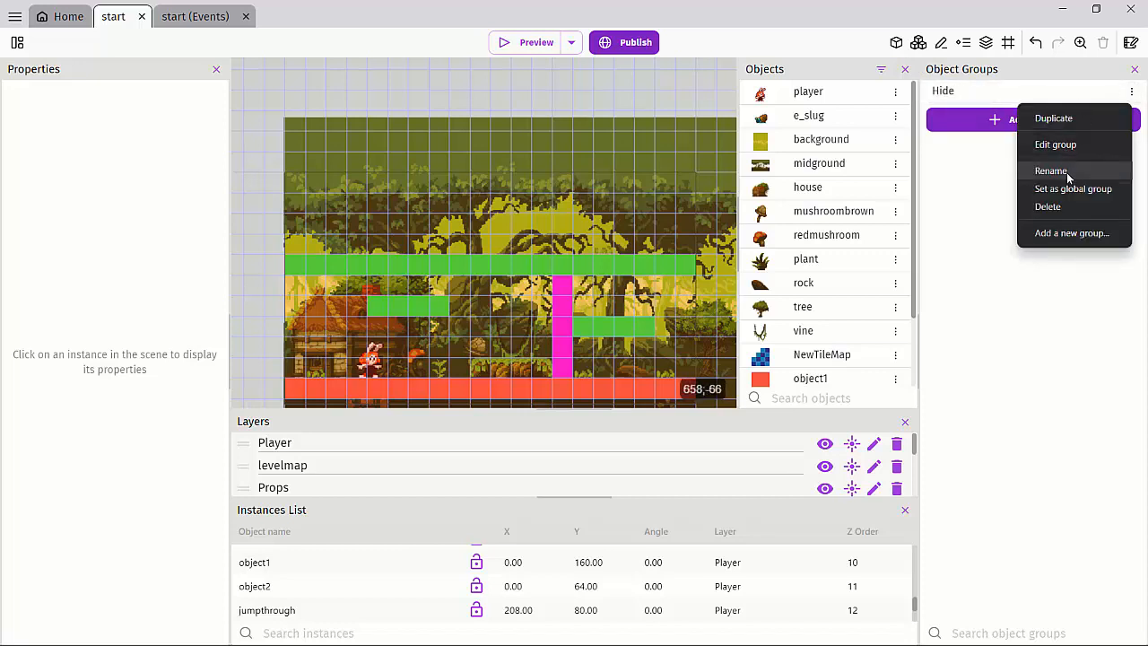
left_click(1056, 145)
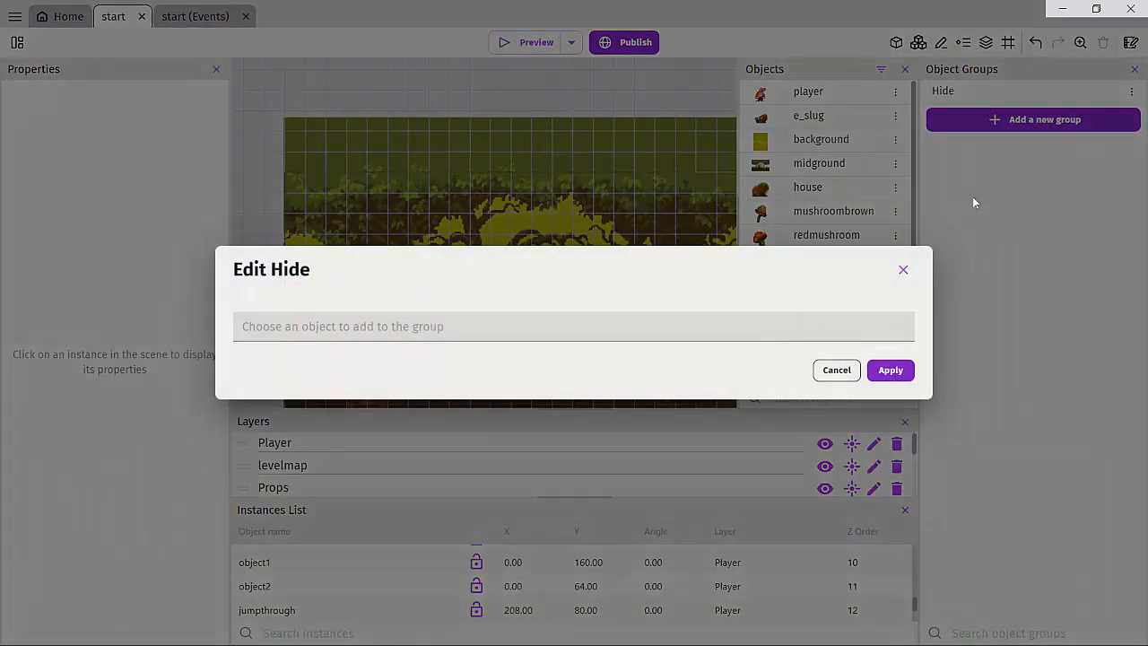
left_click(558, 330)
scroll(463, 494, "down", 3)
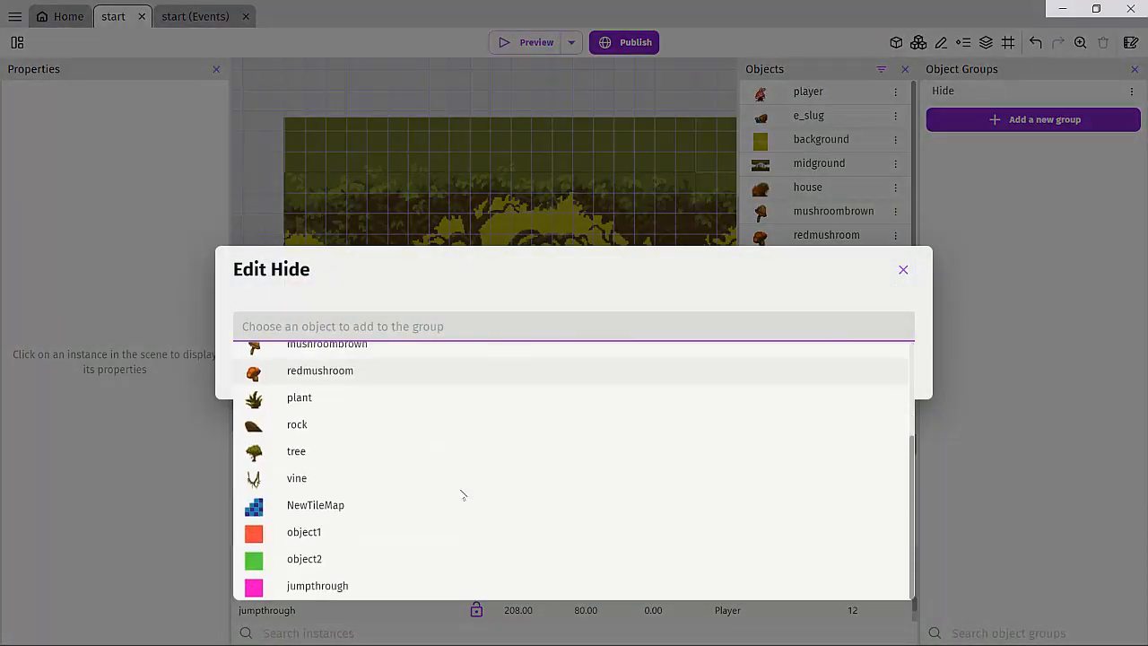
left_click(335, 533)
left_click(810, 369)
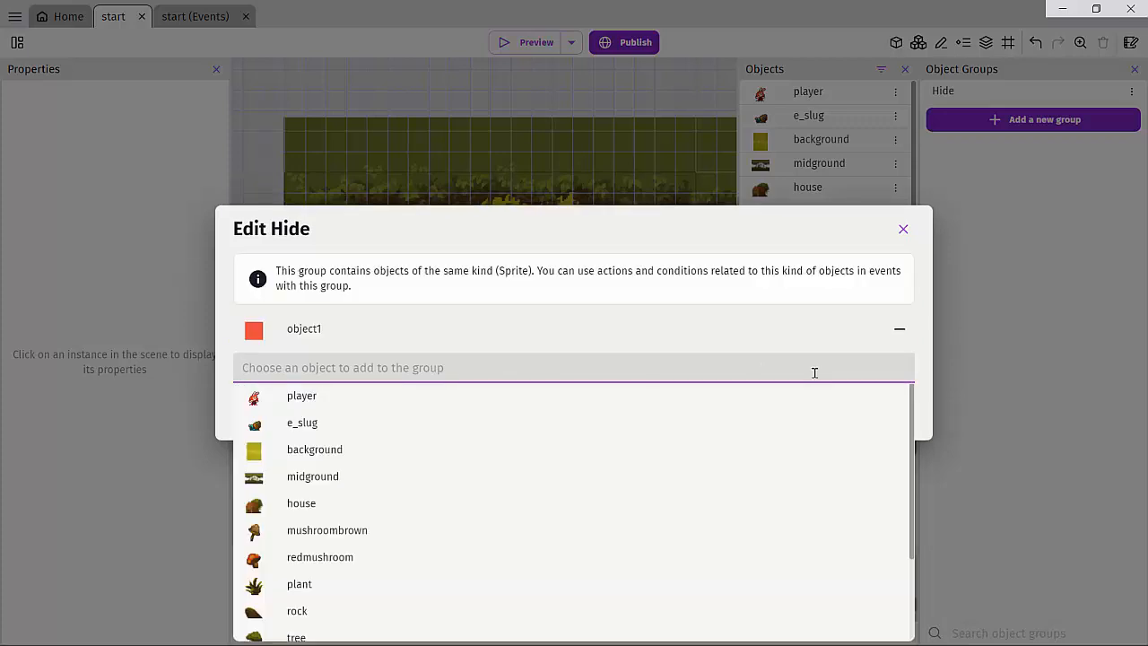
scroll(341, 529, "down", 3)
left_click(301, 605)
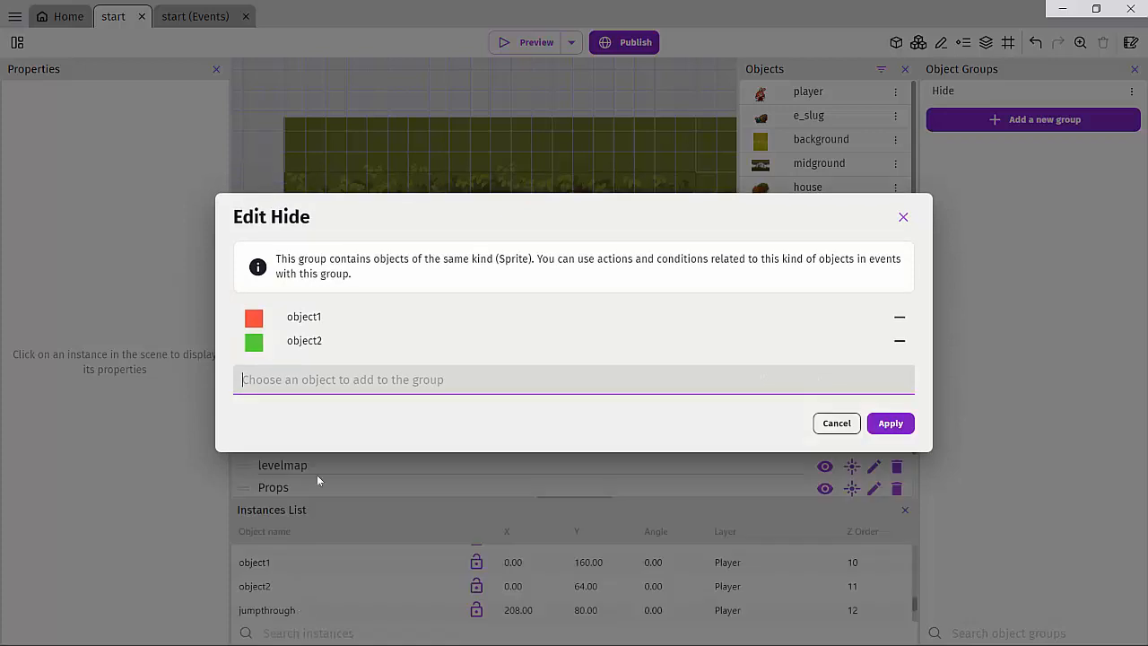
Step: Add jumpthrough to the Hide group, apply the group changes and close the object groups list
left_click(316, 379)
scroll(316, 350, "down", 3)
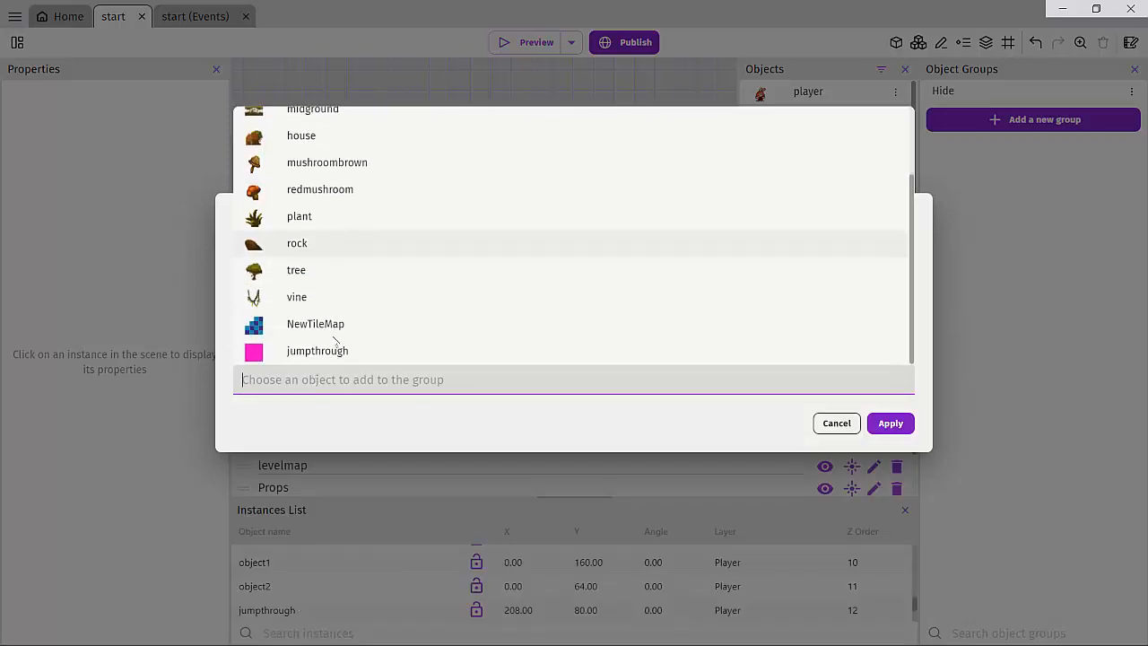
left_click(242, 352)
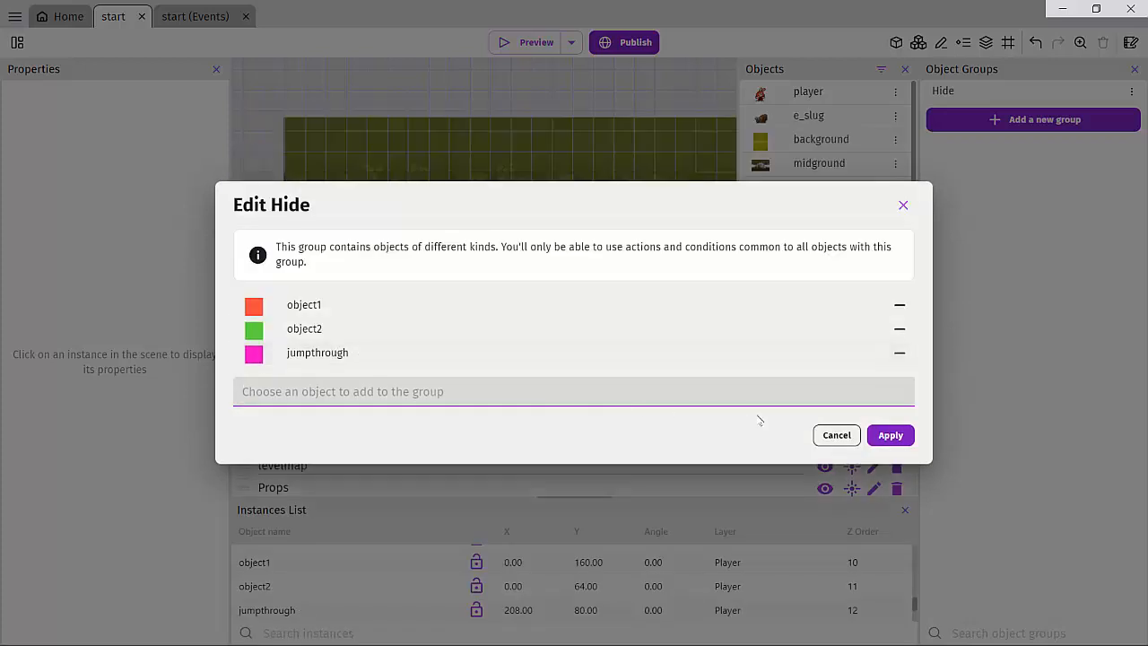
left_click(891, 435)
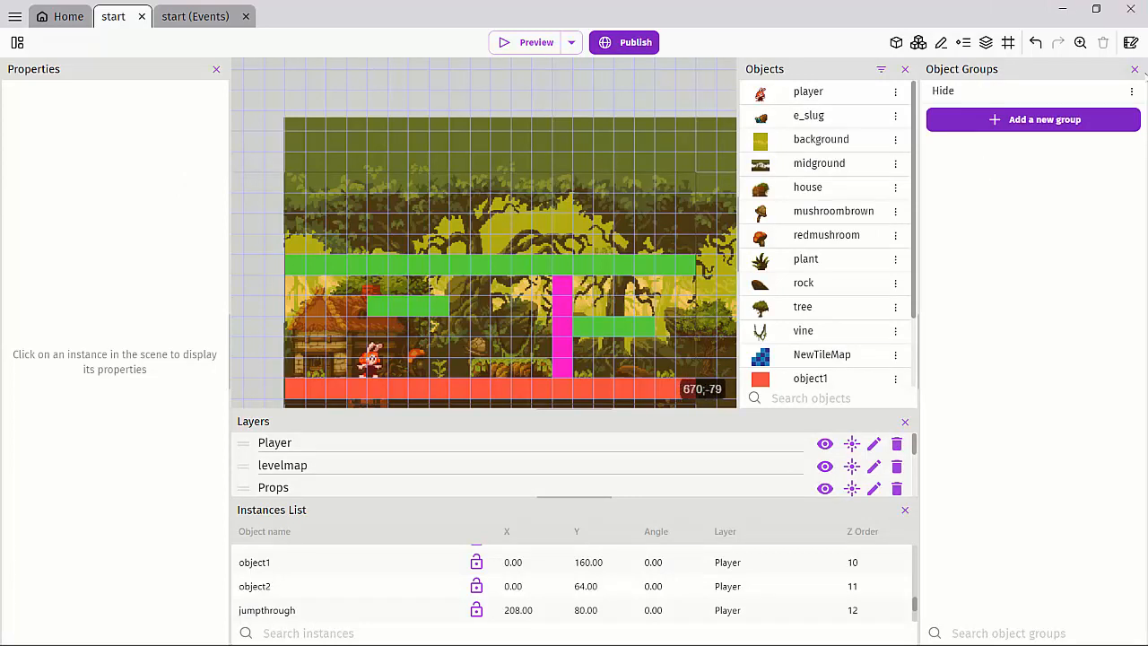
left_click(1135, 70)
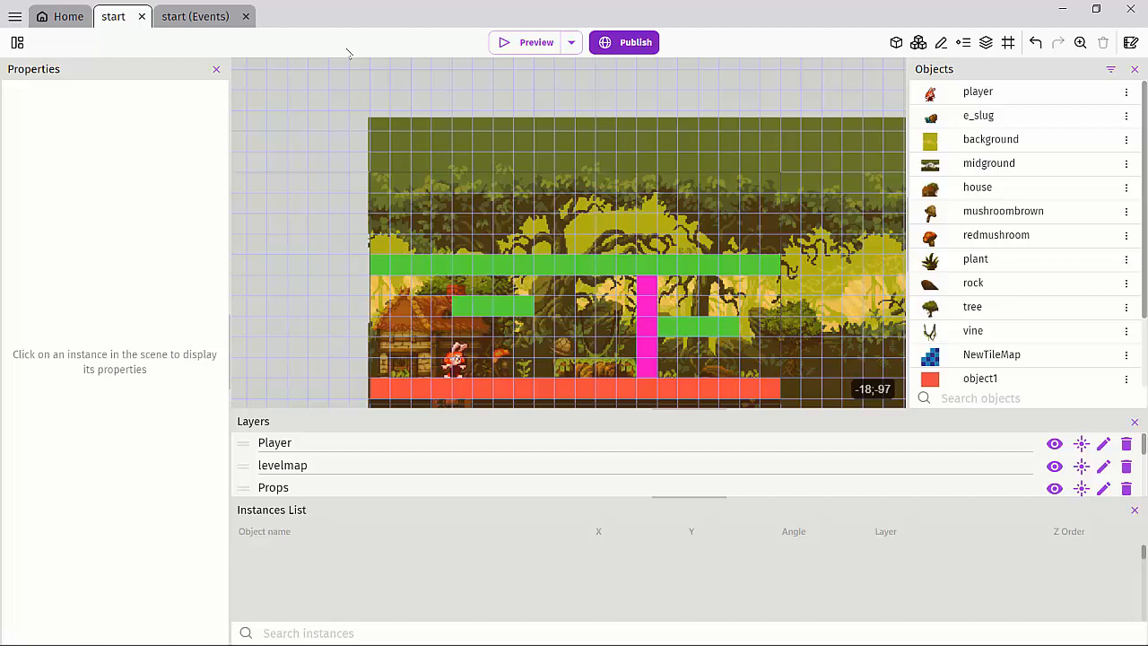
Step: Delete the authentication banner event and the empty event from the start scene's event sheet
left_click(189, 17)
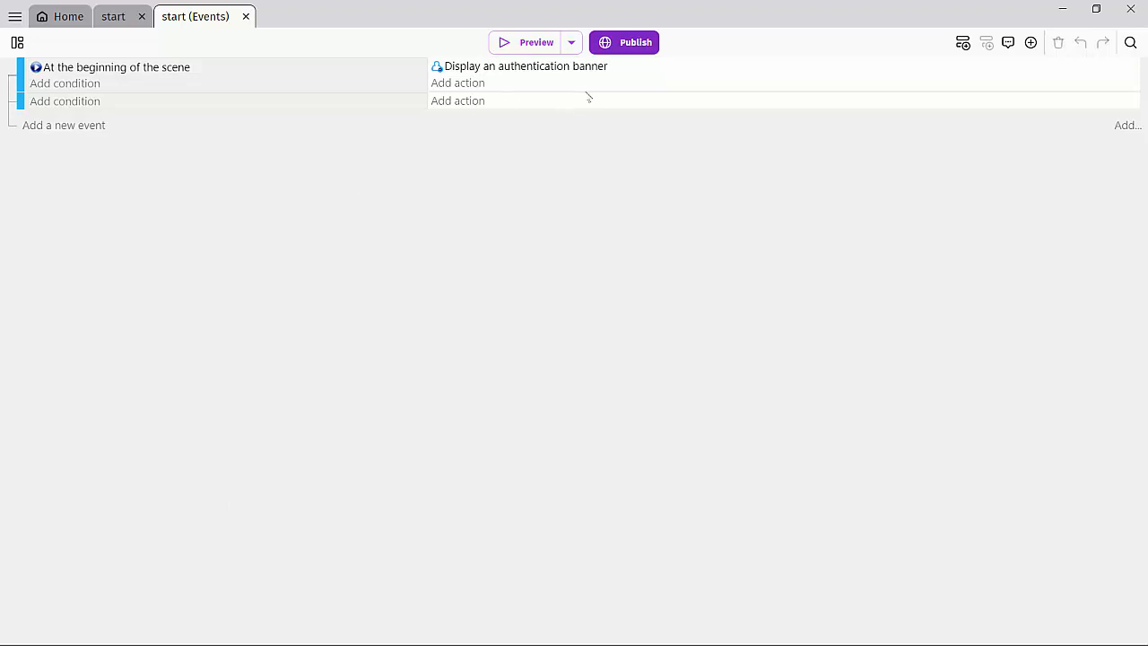
left_click(201, 83)
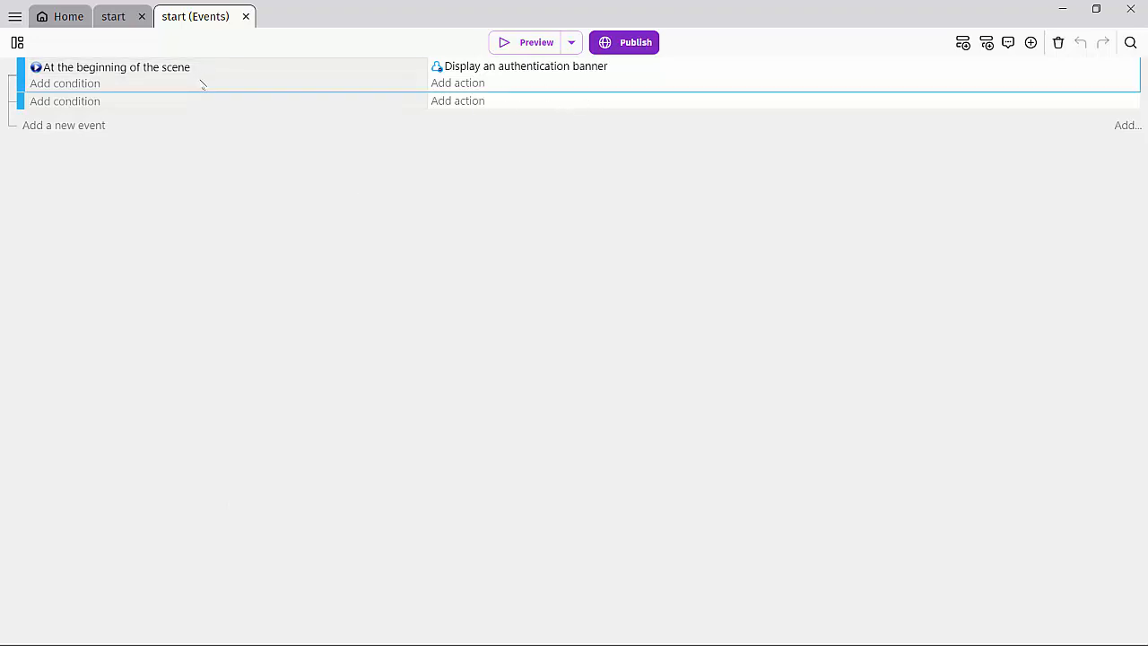
key("Delete")
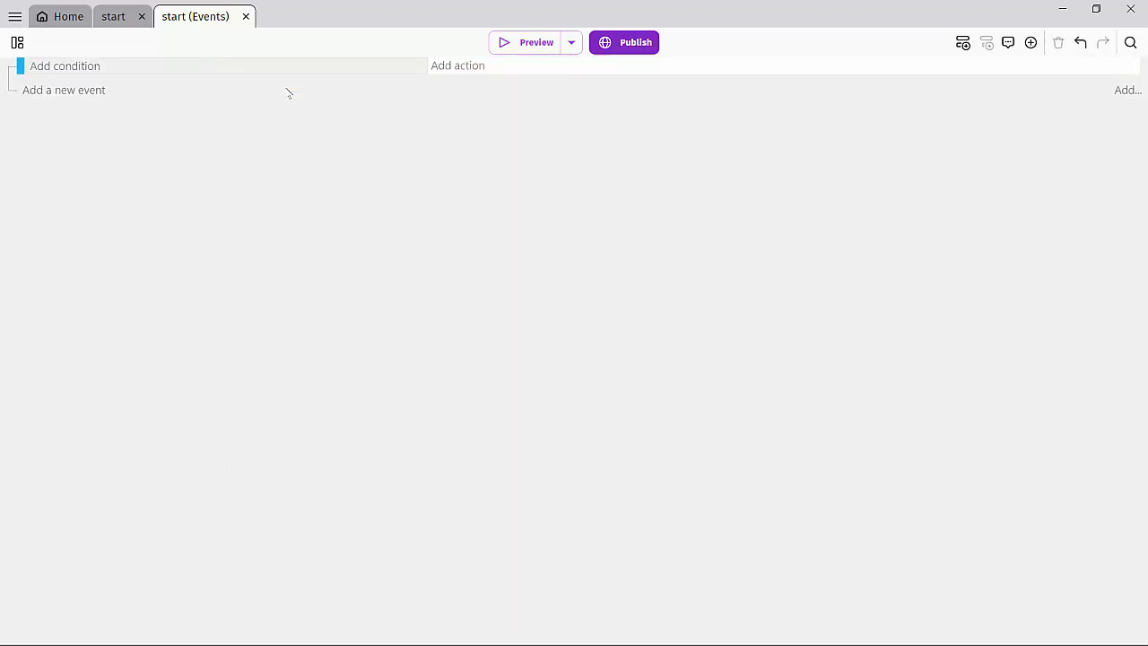
left_click(277, 66)
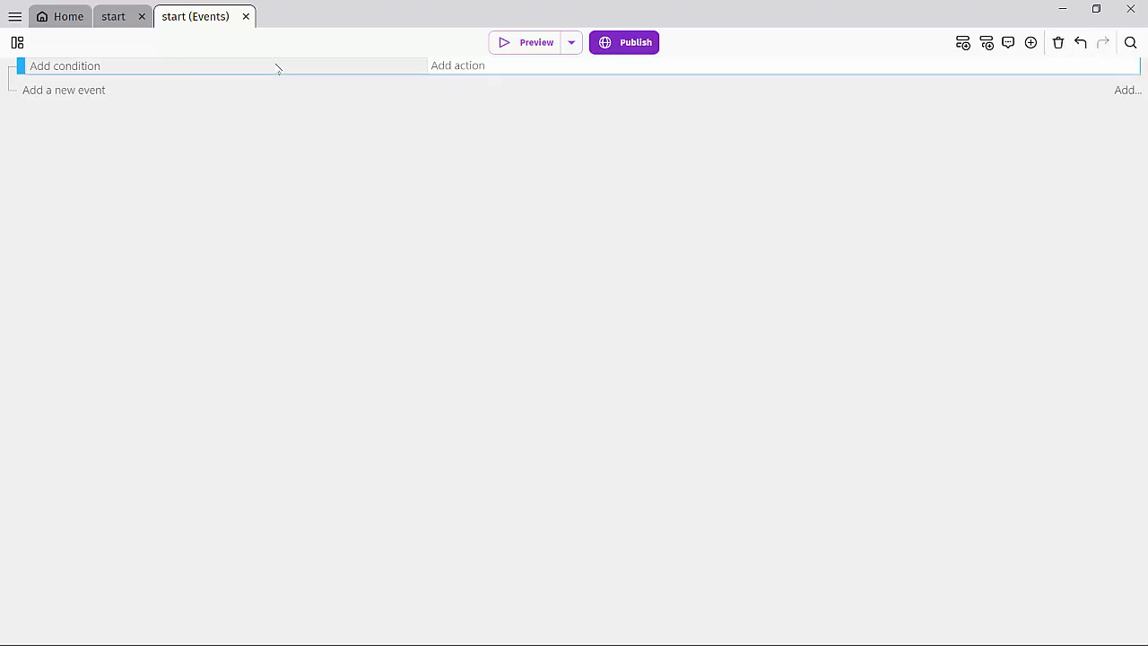
key("Delete")
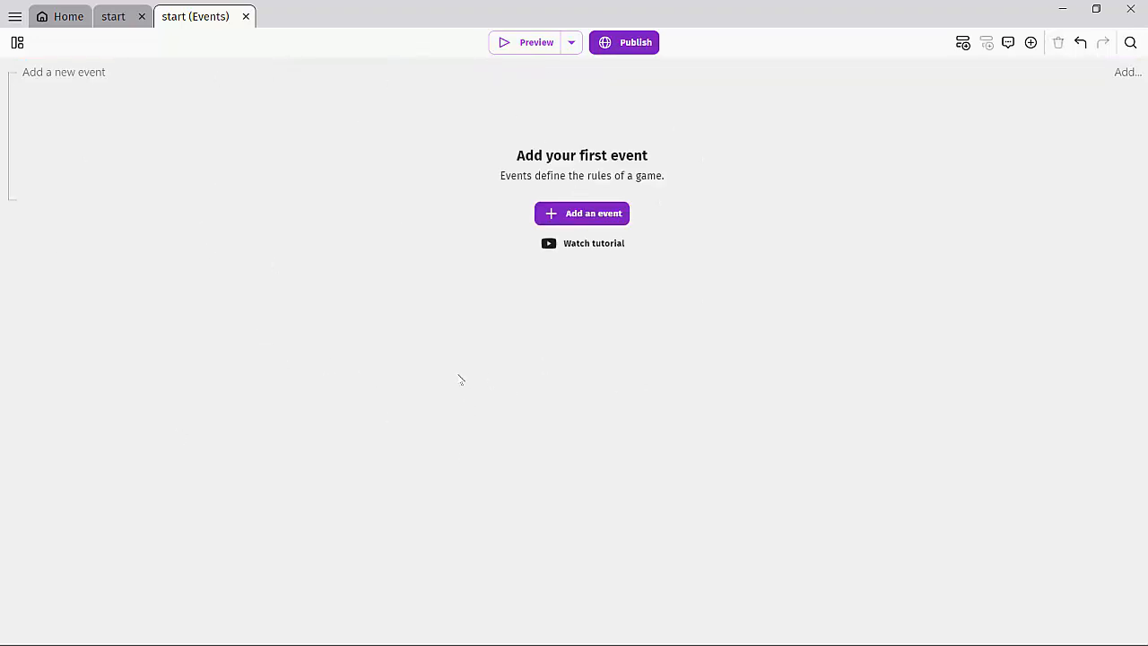
Step: Add a new event with the condition "At the beginning of the scene"
left_click(548, 215)
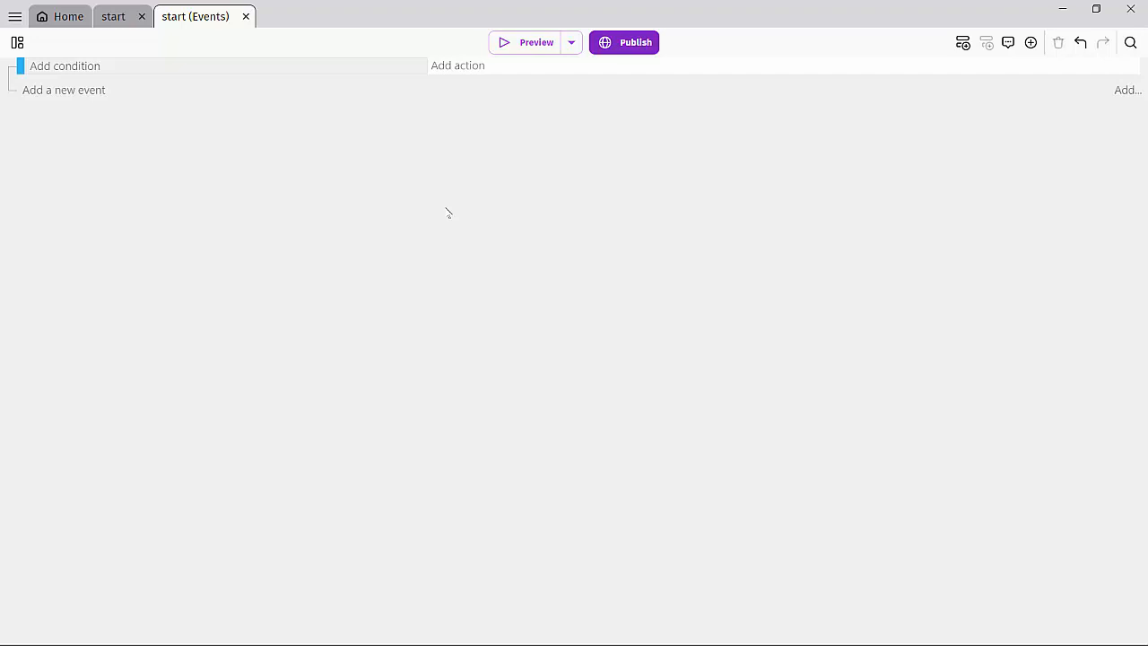
left_click(65, 67)
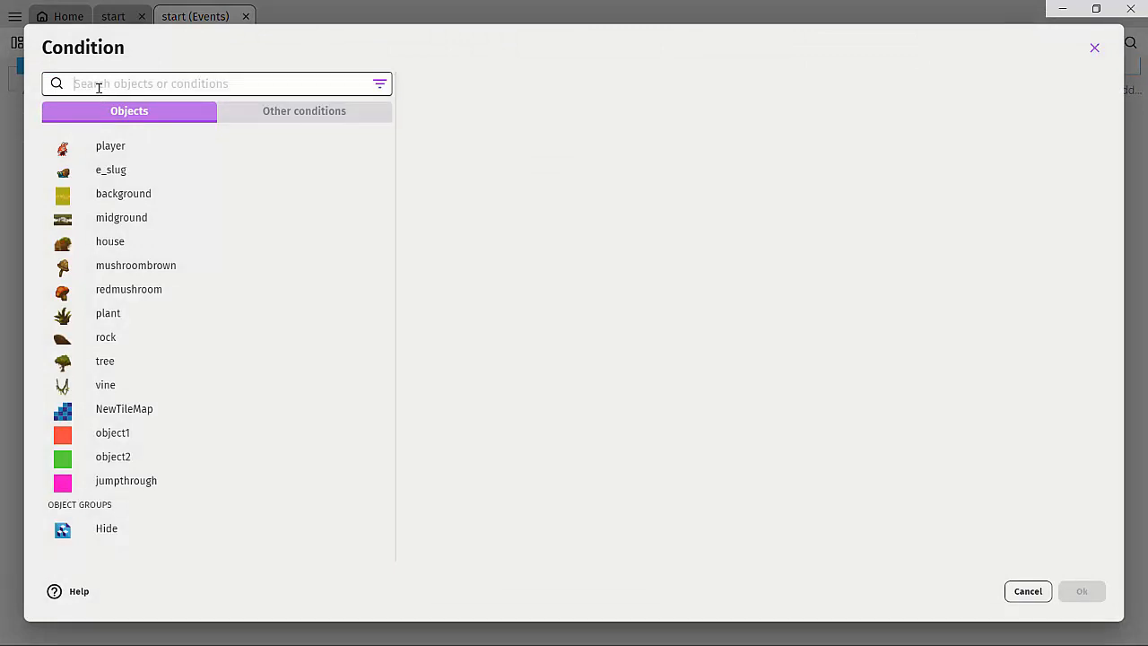
type("at")
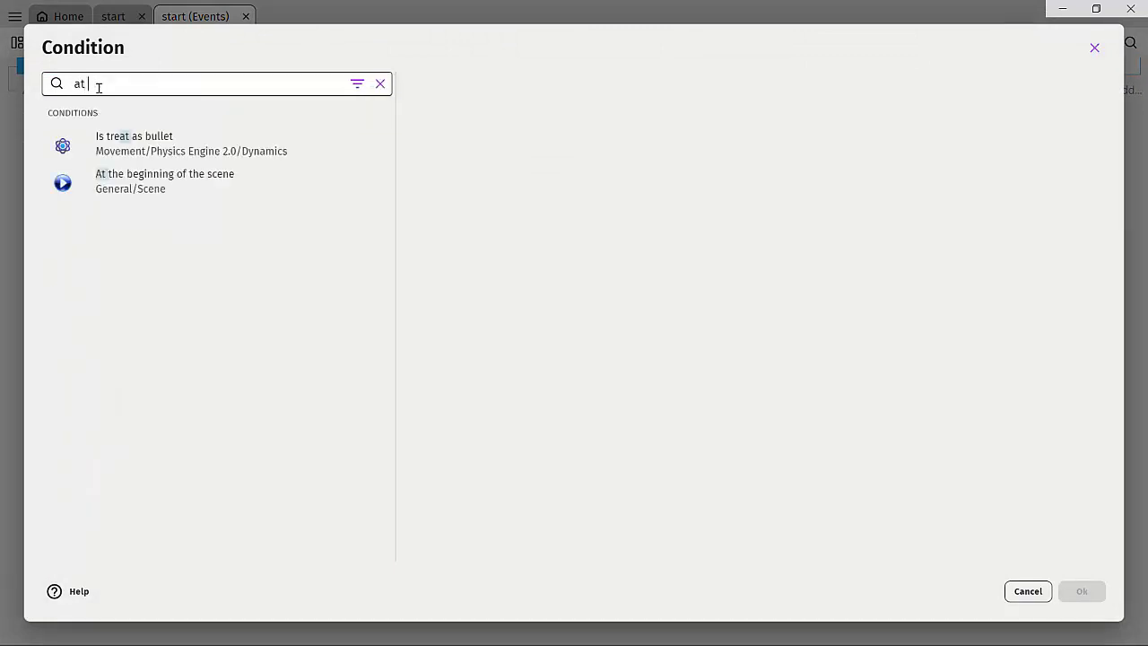
left_click(162, 177)
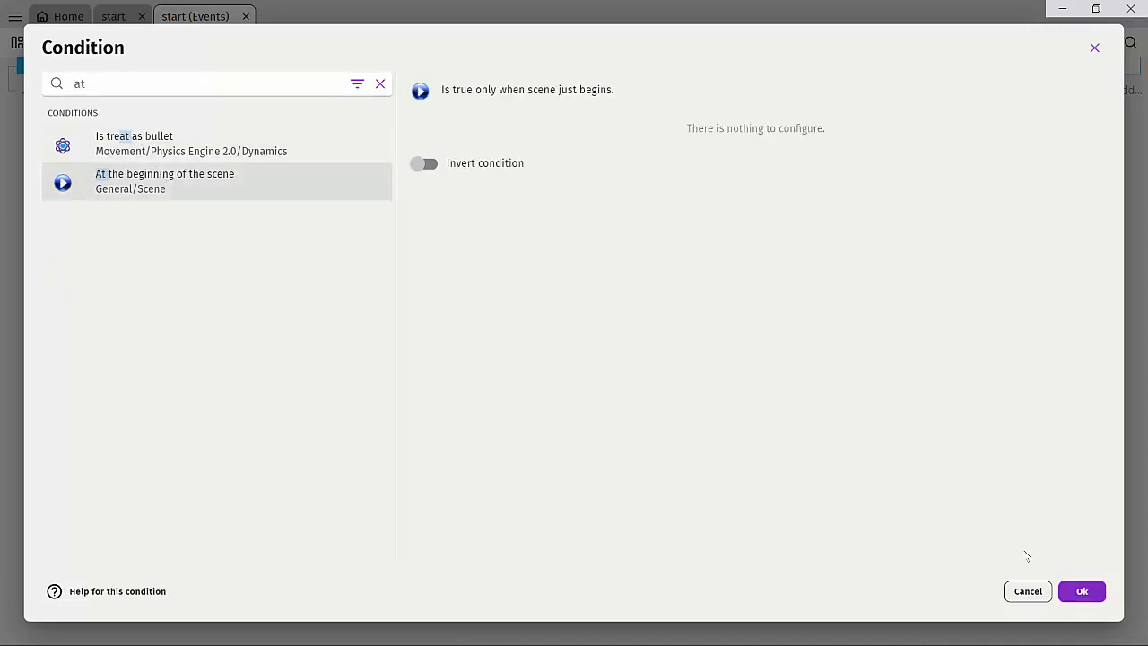
left_click(1076, 592)
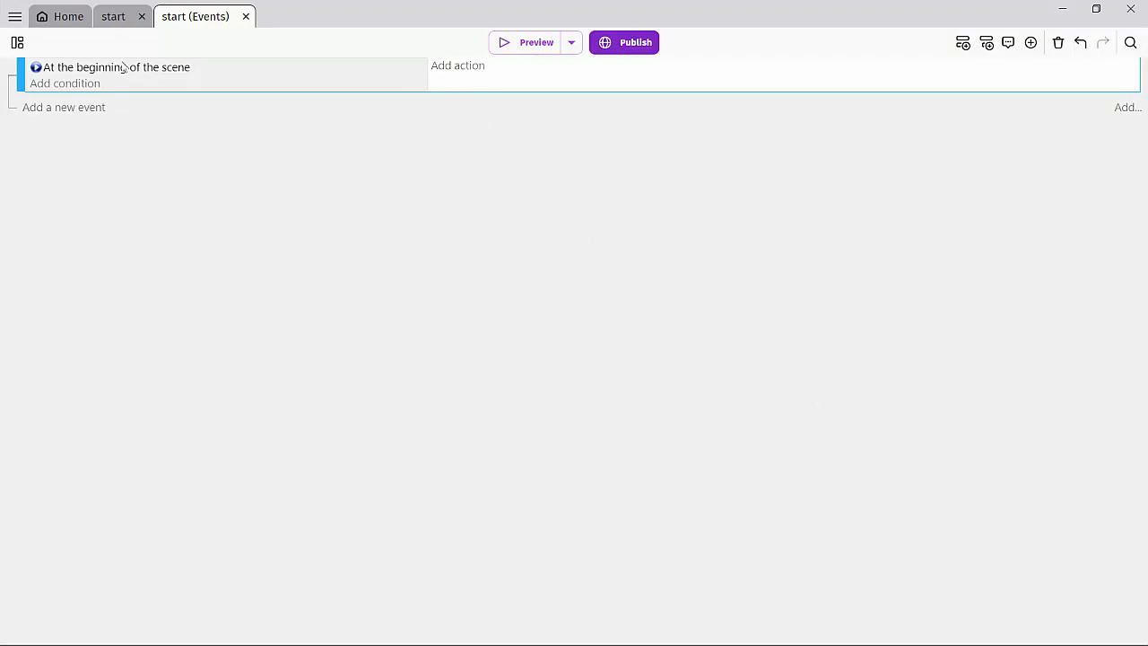
Step: Preview the scene maximized to check the placeholder platforms' visibility, and close the preview
left_click(527, 45)
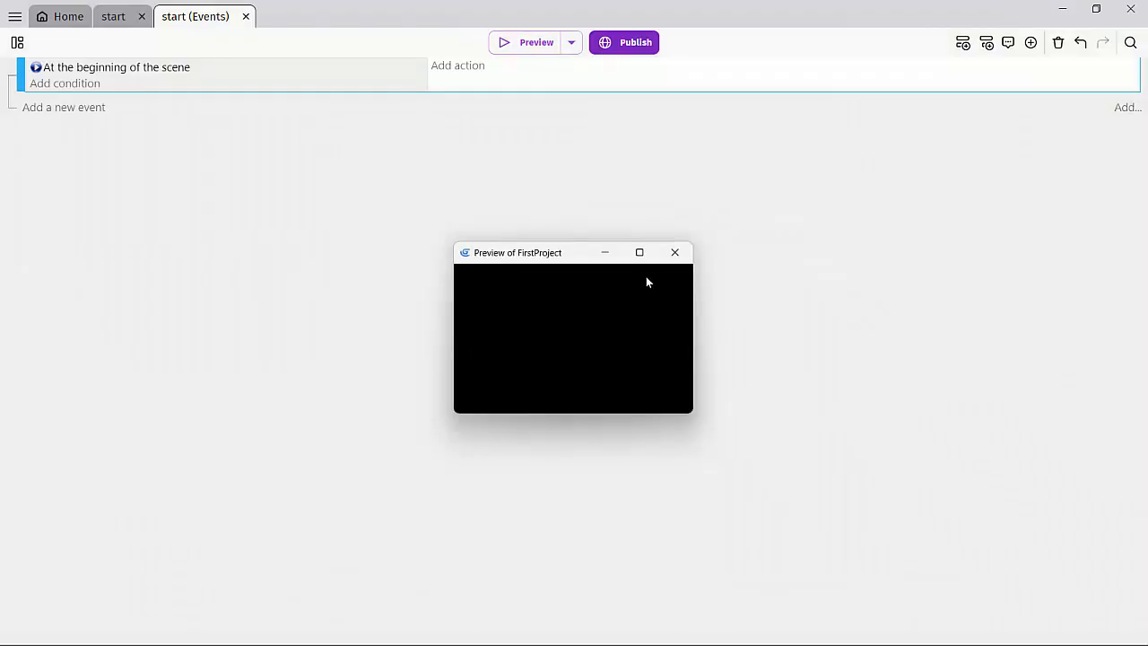
left_click(639, 253)
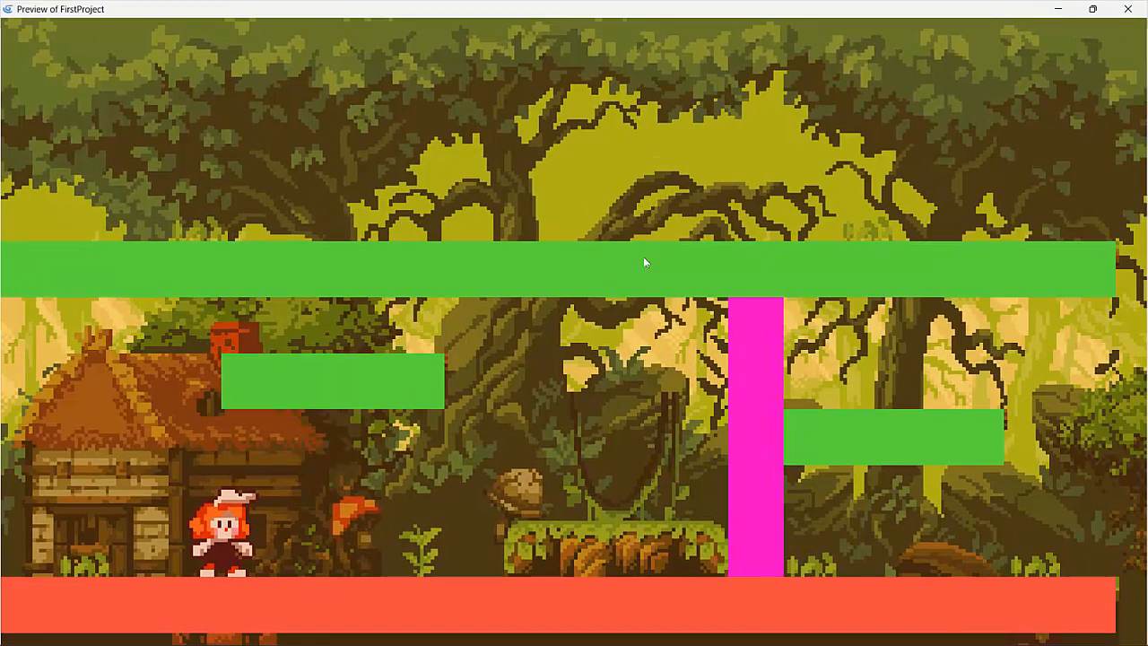
left_click(1129, 9)
Step: Add a Hide visibility action to the scene-start event, targeting the Hide object group
left_click(467, 64)
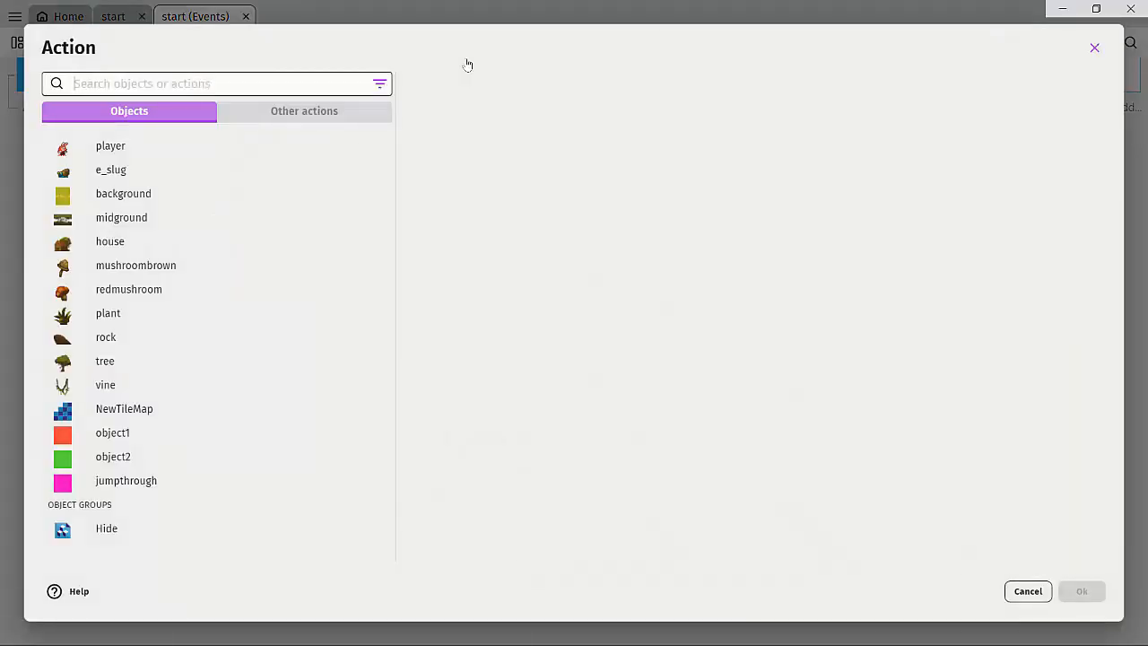
type("hide")
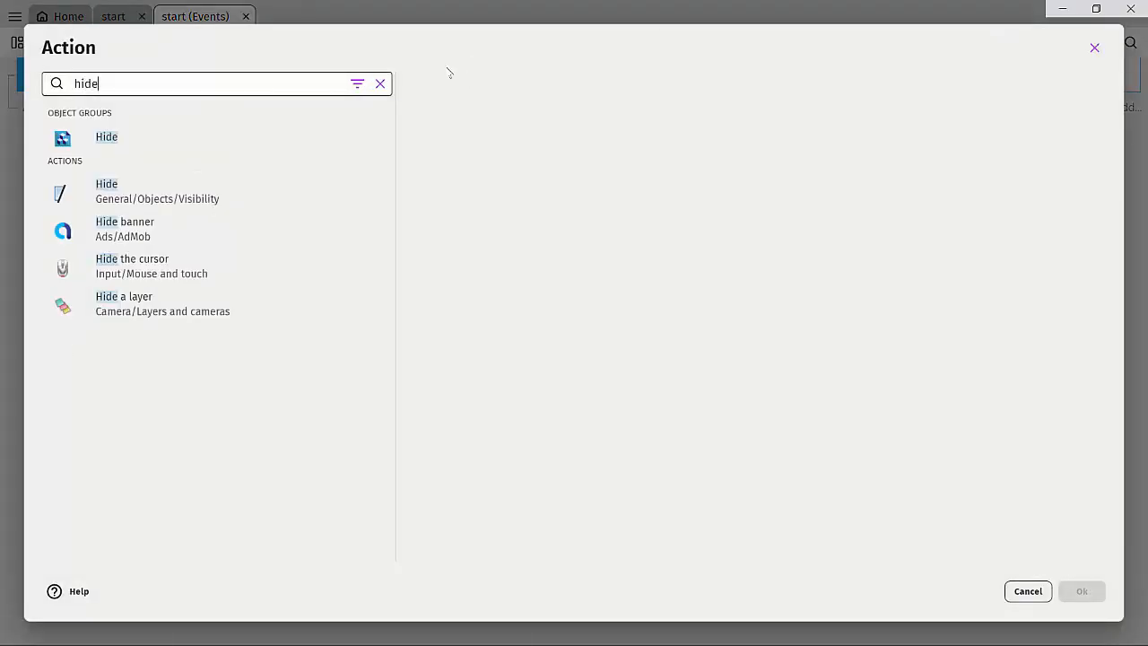
left_click(121, 202)
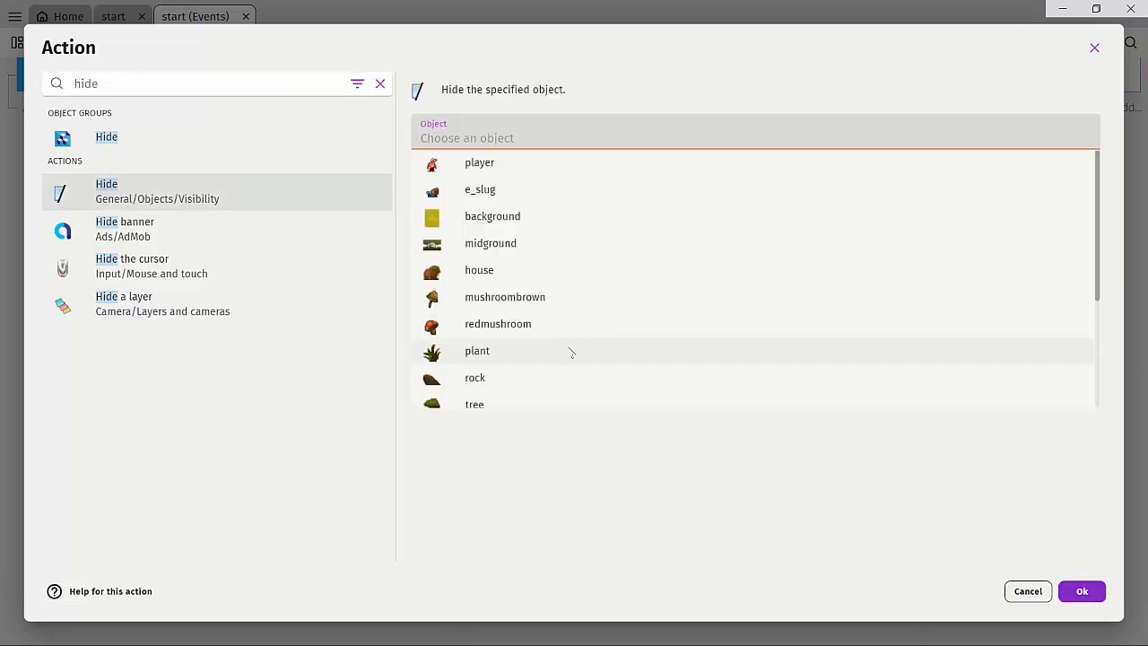
scroll(570, 352, "down", 3)
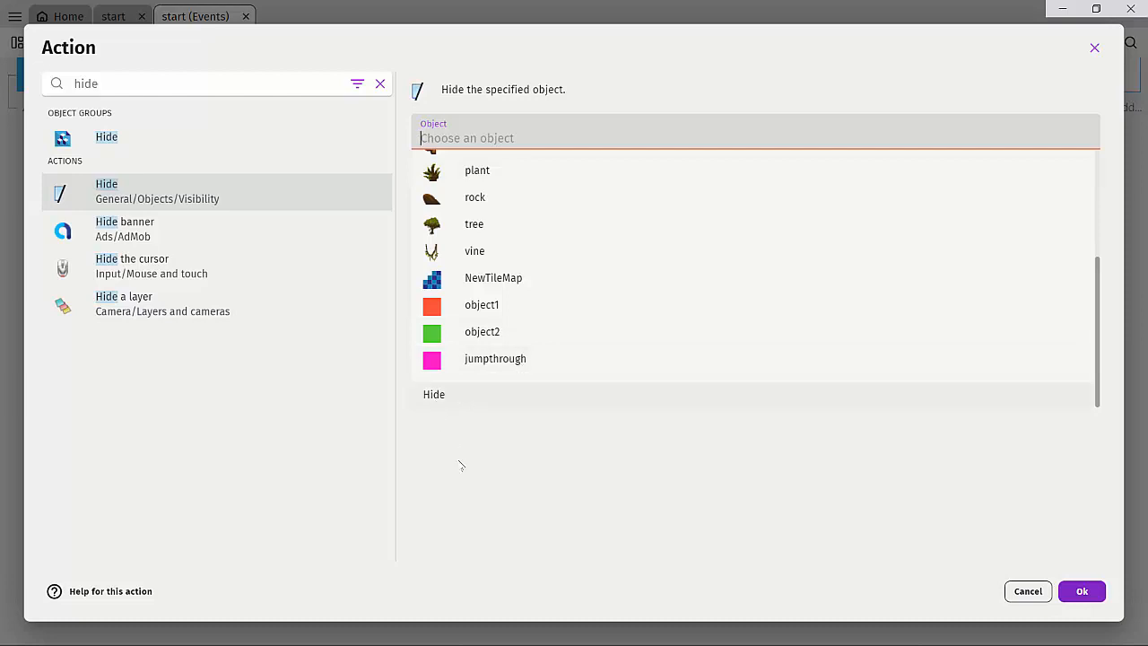
left_click(448, 394)
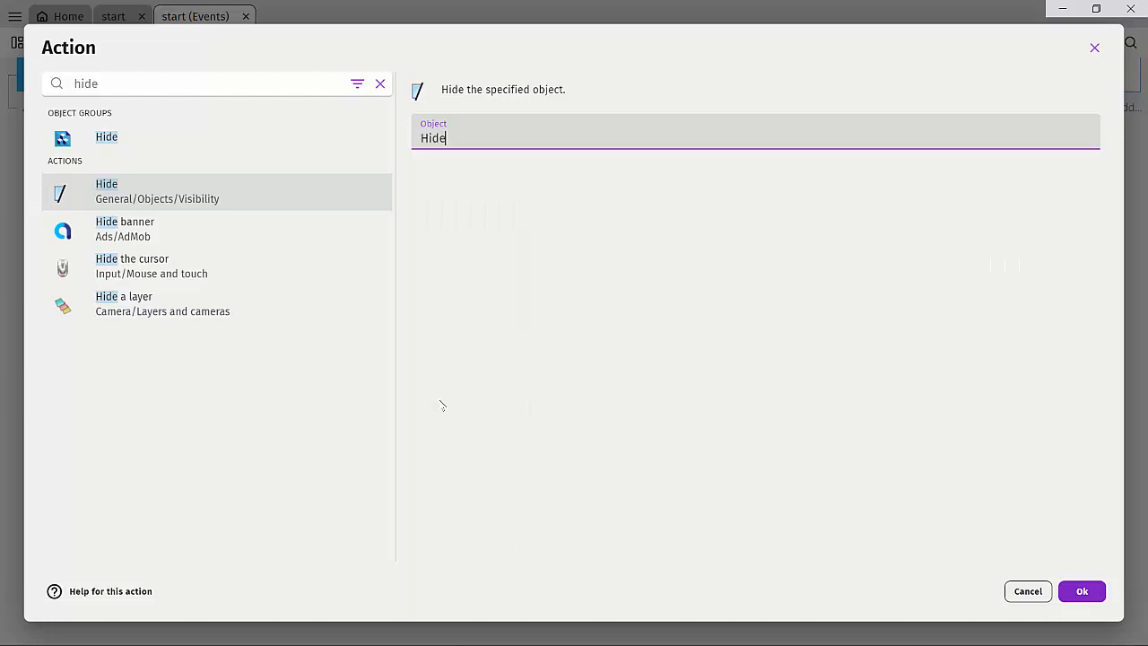
left_click(1080, 589)
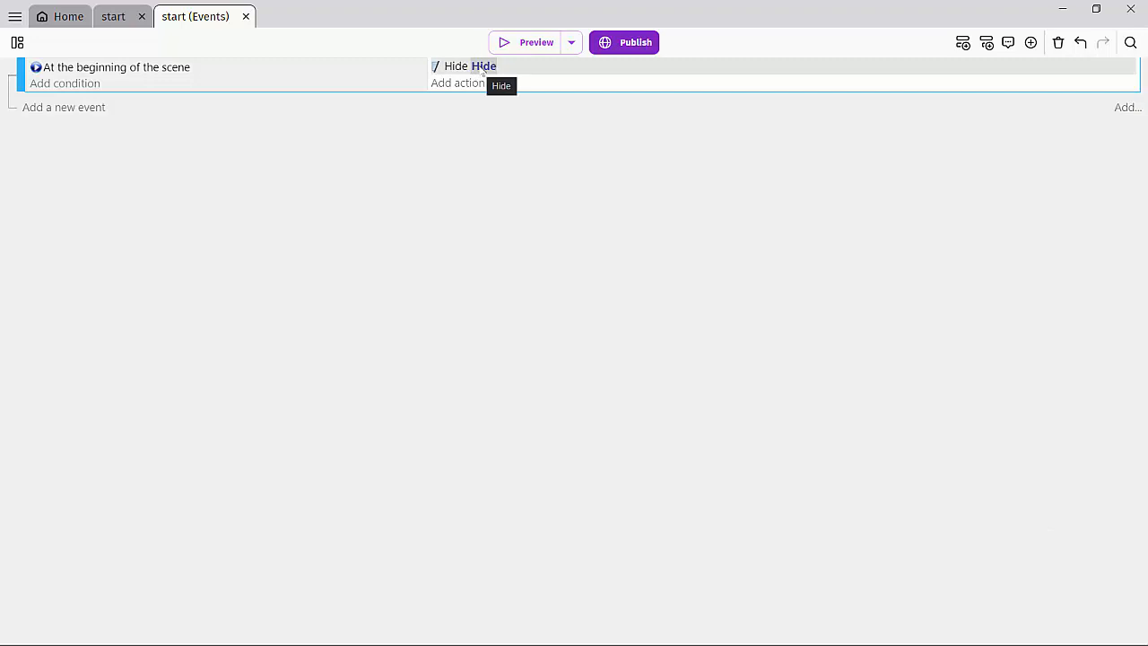
Step: Save the project
left_click(14, 16)
mouse_move(38, 43)
left_click(134, 118)
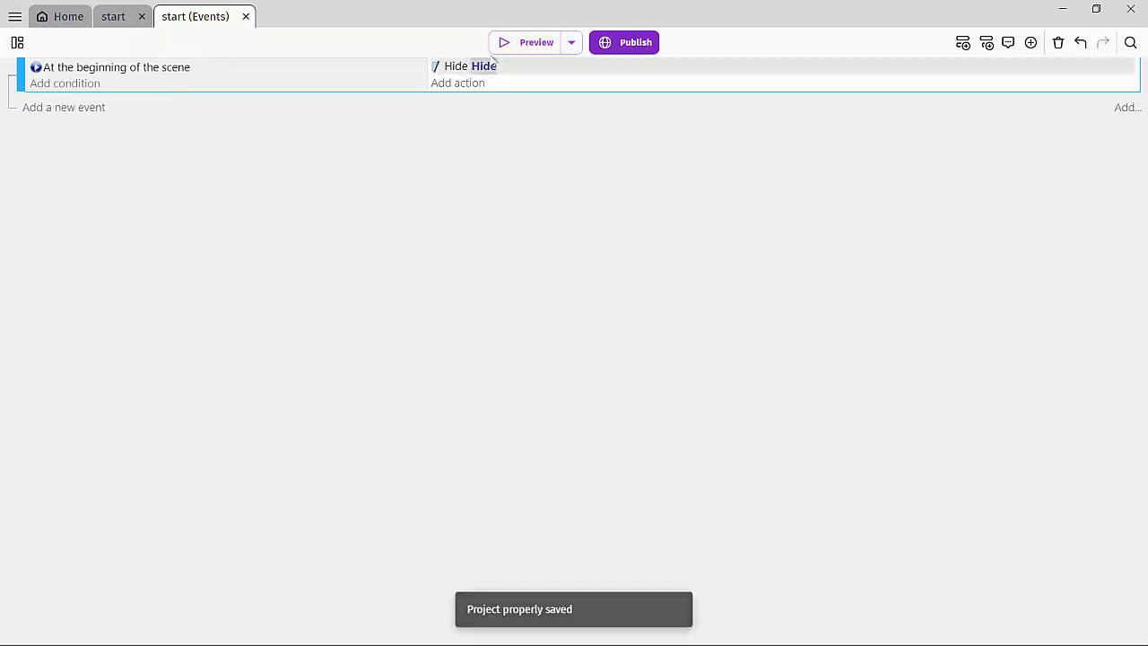
Step: Preview the scene maximized and walk the player back and forth along the ground toward the ladder
left_click(501, 42)
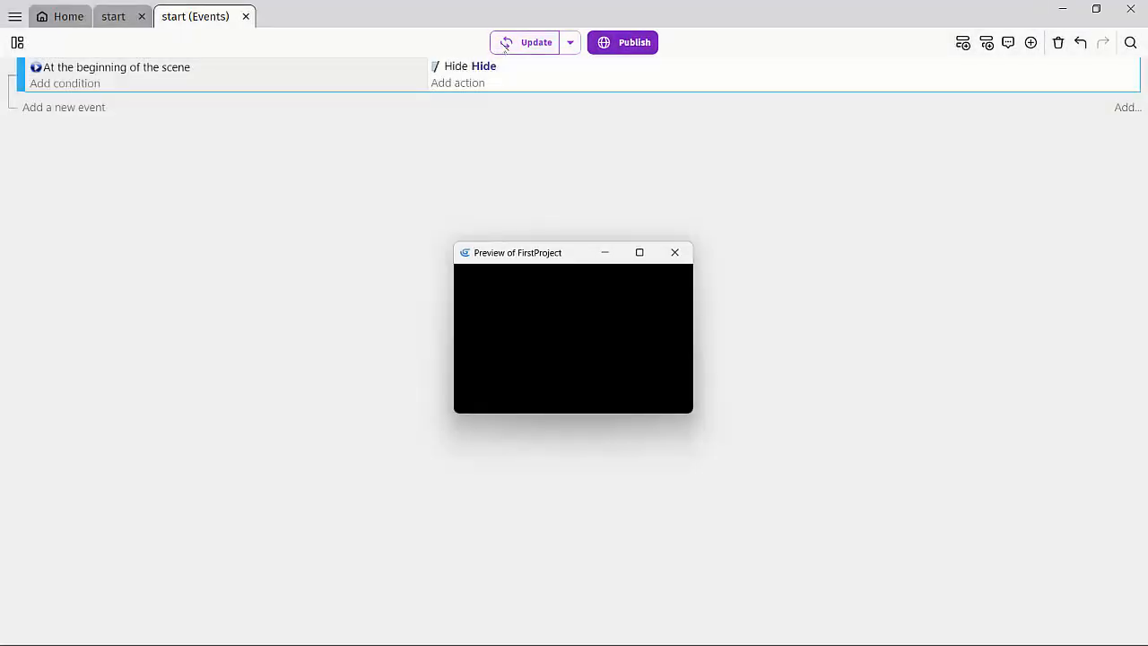
left_click(638, 251)
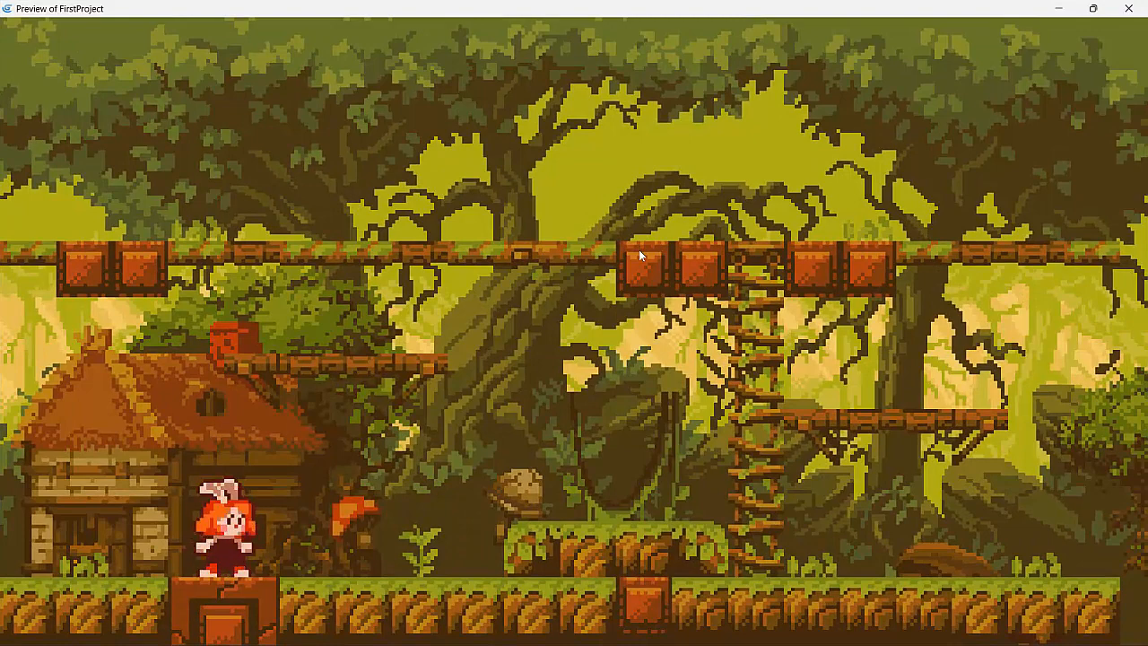
key("Right")
key("Left")
key("Right")
key("Right")
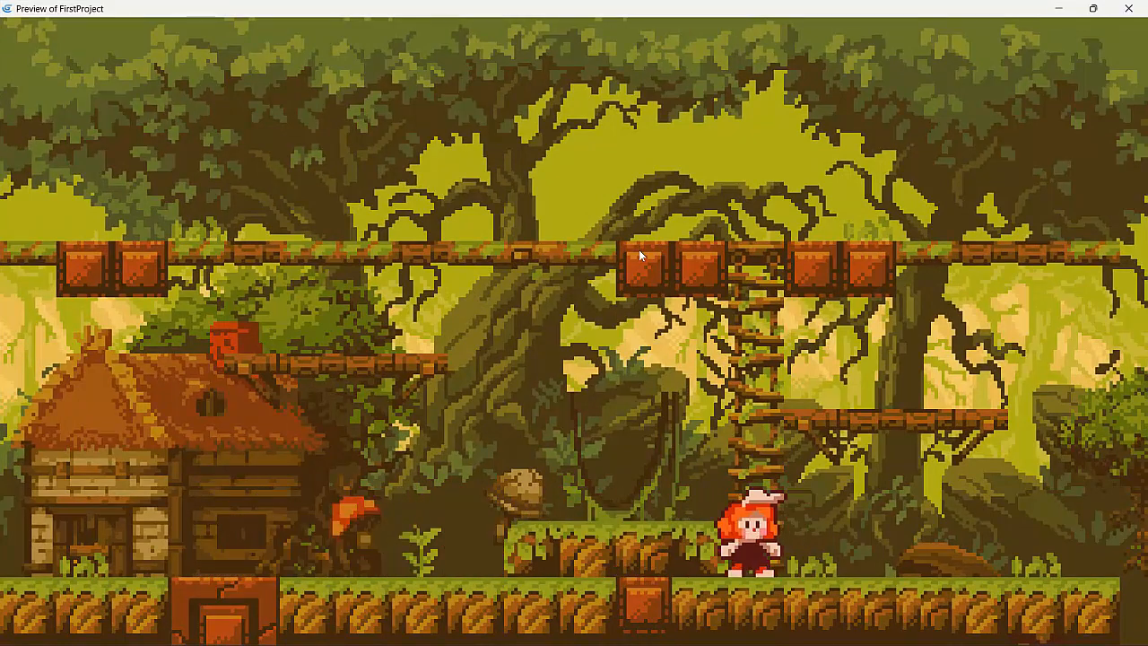
Step: Climb the player up the ladder in the preview and walk back and forth along the upper walkway
key("Left")
key("Right")
key("Up")
key("Right")
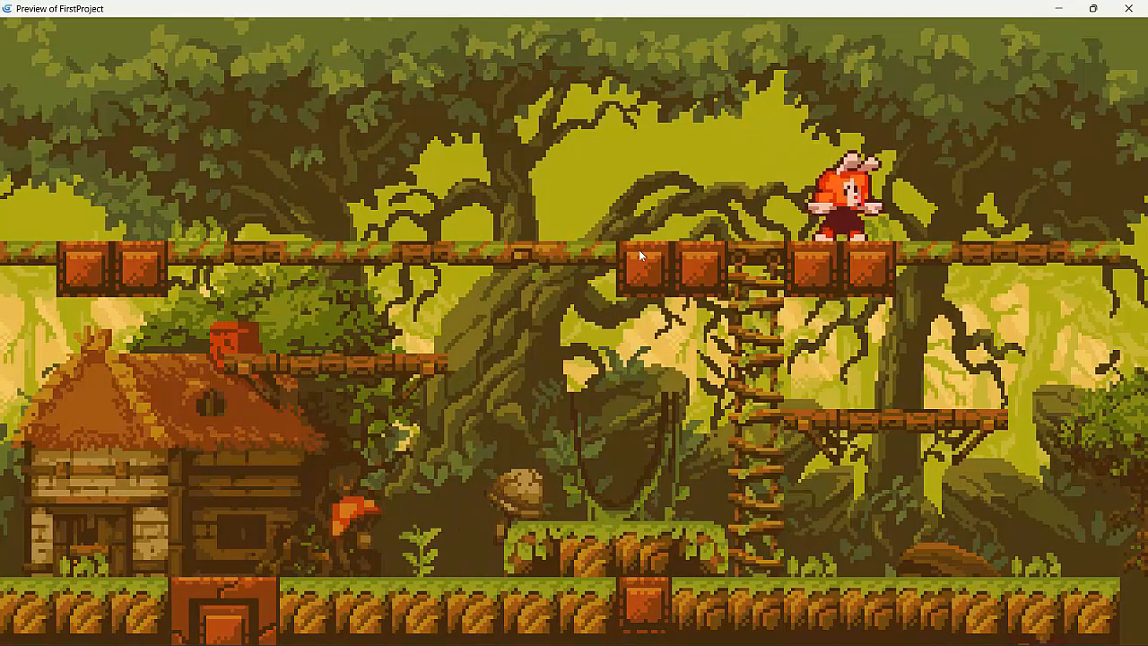
key("Left")
key("Right")
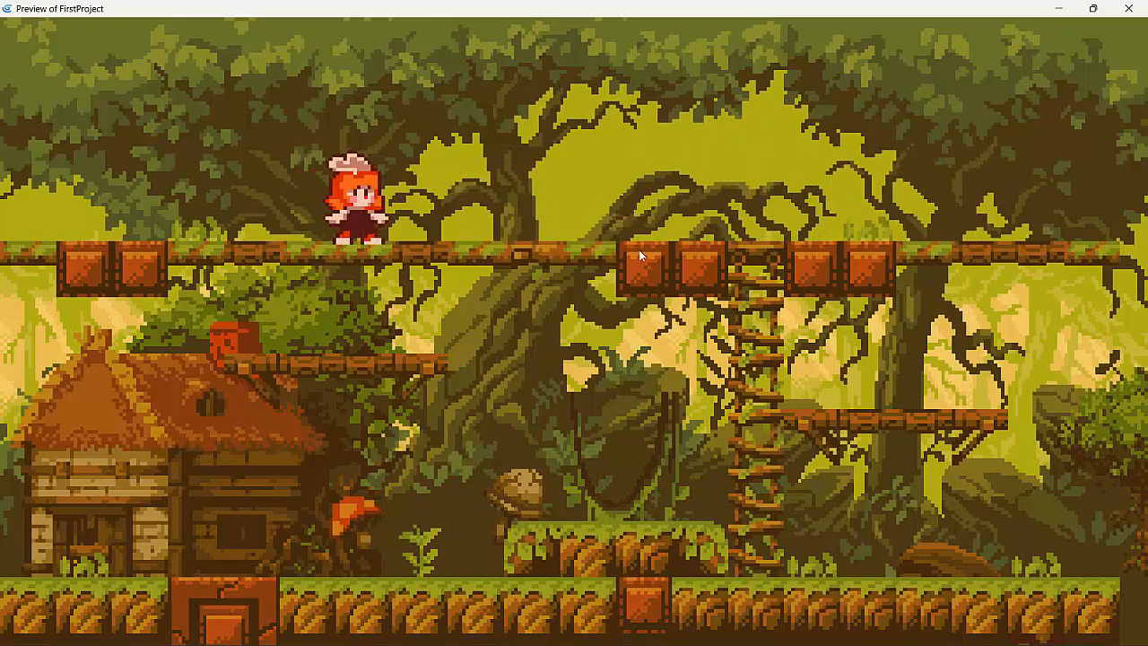
Step: Bring the player back down from the upper walkway to the ground beside the ladder
key("Down")
key("Left")
key("Right")
key("Right")
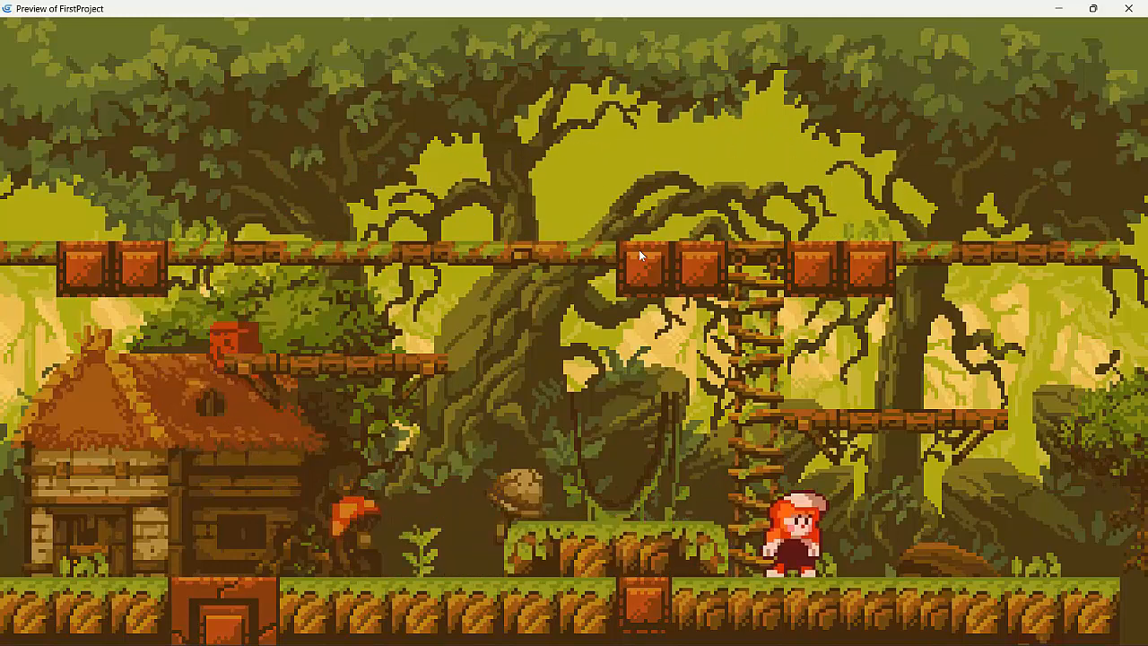
Step: Test the jump-through platform by jumping onto the wooden ledge beside the ladder and dropping back down to the ground
key("space")
key("Down")
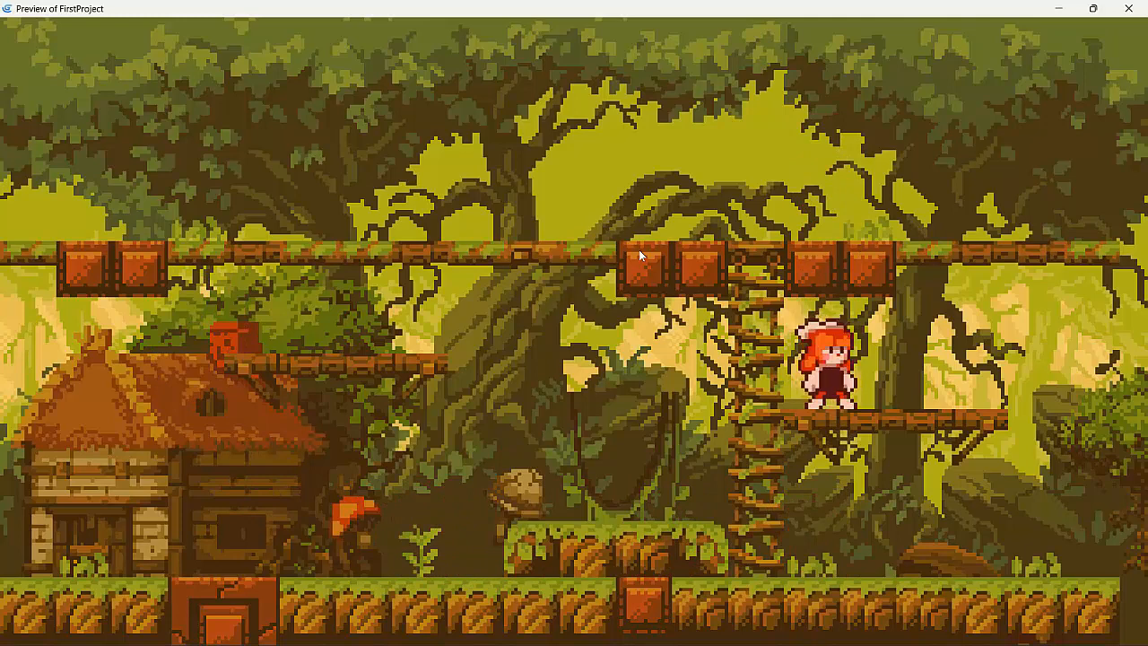
key("Down")
key("Left")
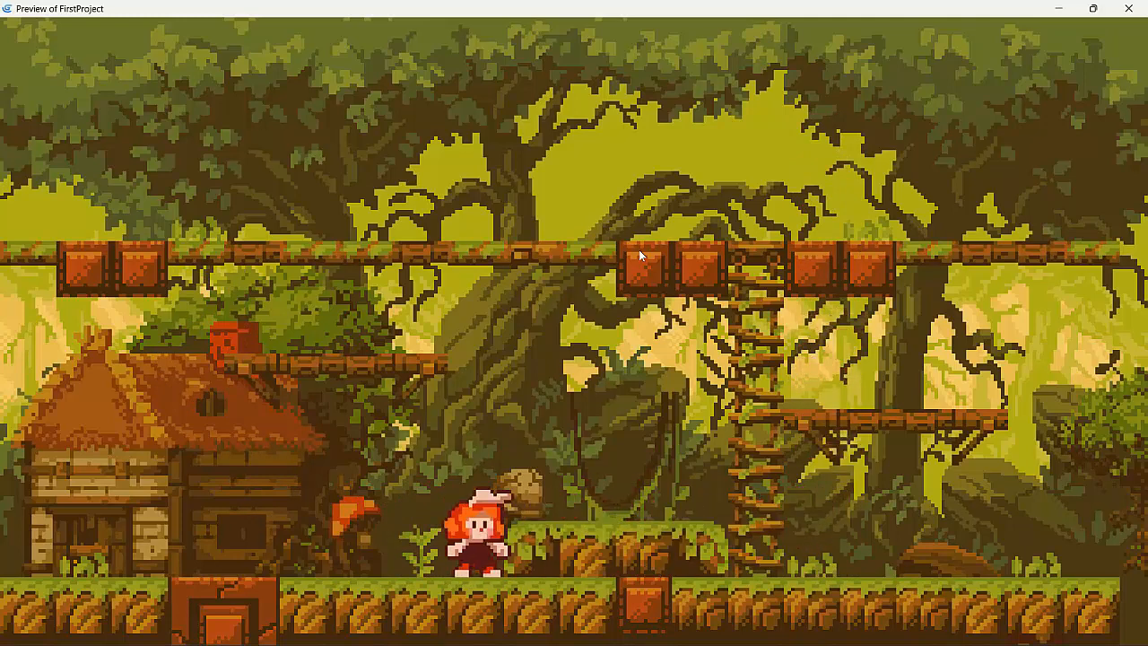
Step: Walk the player back and forth on the ground between the raised grass block and the house
key("Right")
key("Left")
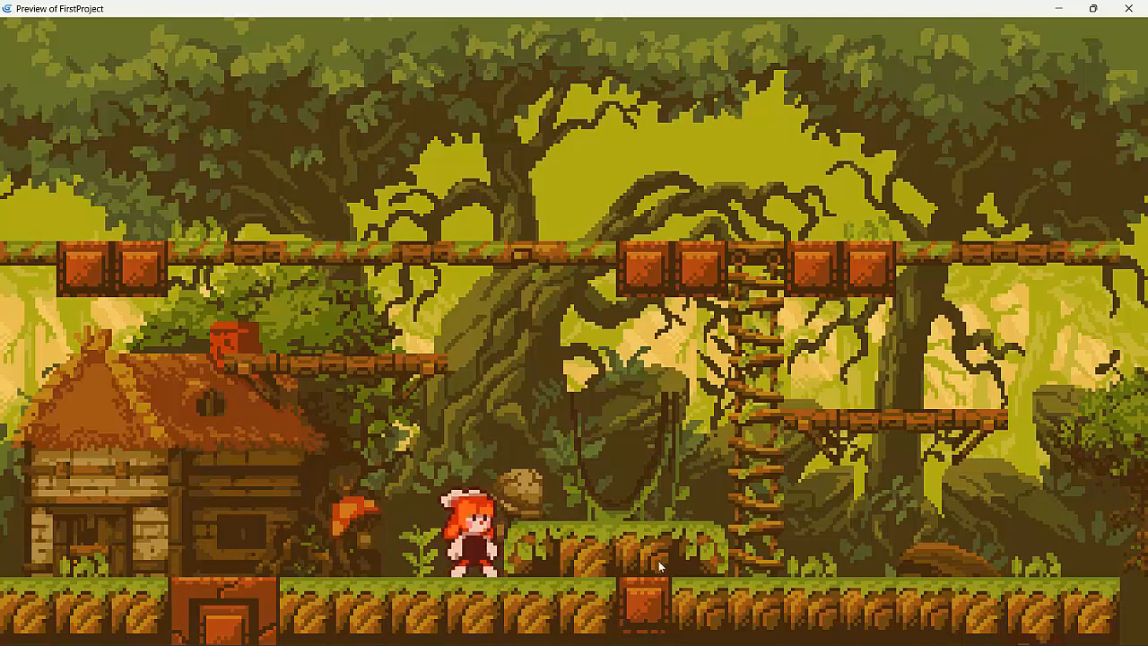
key("Left")
key("Right")
key("Left")
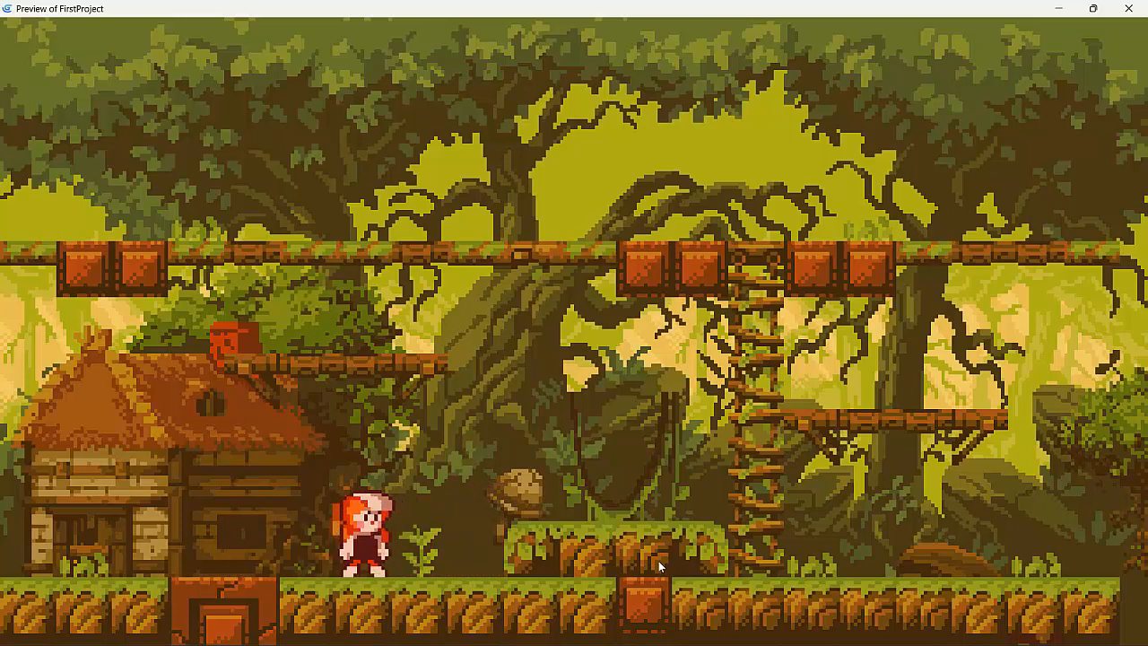